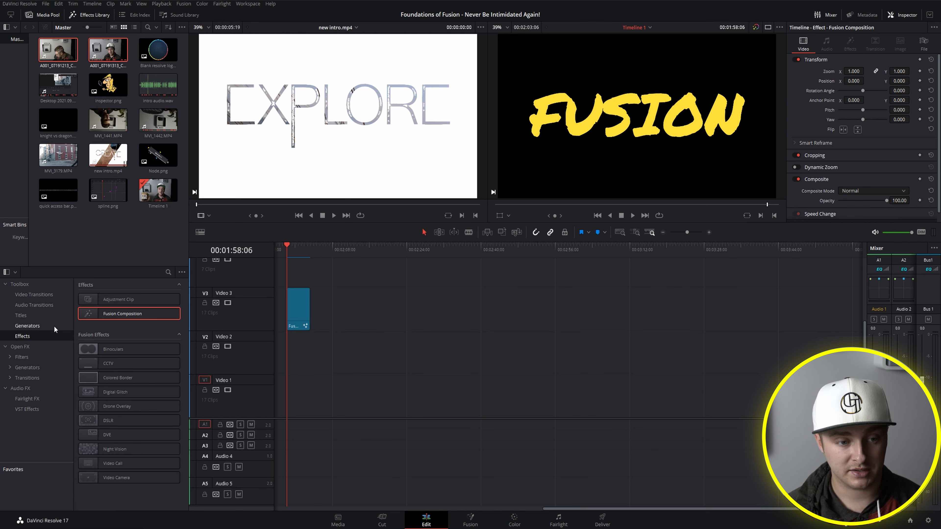
Step: Add another Fusion Composition to the Video 3 track after the existing clip, and delete it again
{"action": "left_click", "coordinate": [95, 15]}
{"action": "left_click", "coordinate": [96, 16]}
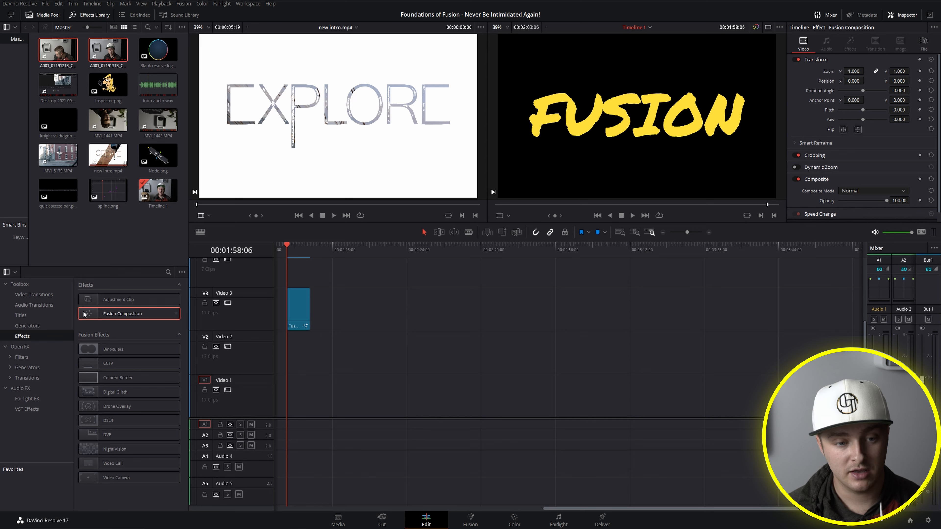
{"action": "left_click_drag", "start_coordinate": [94, 313], "coordinate": [354, 339]}
{"action": "left_click", "coordinate": [336, 329]}
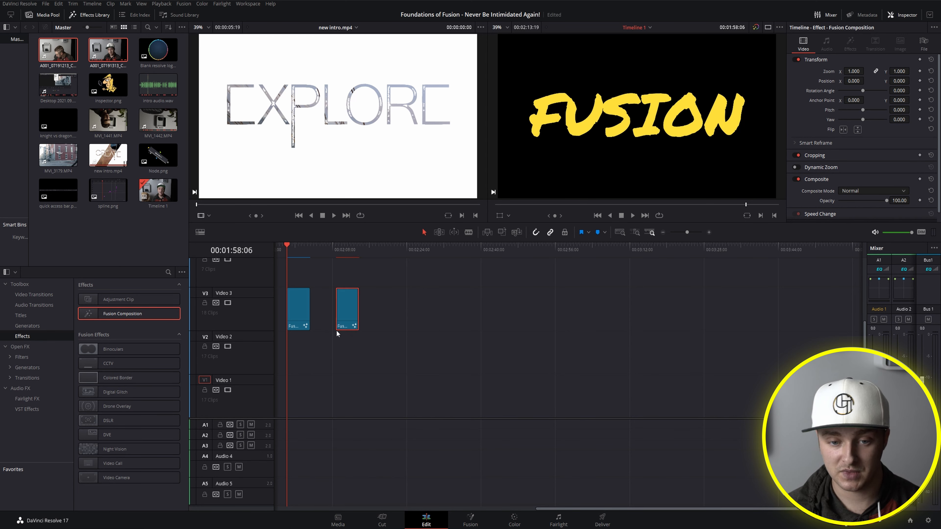
{"action": "key", "text": "Delete"}
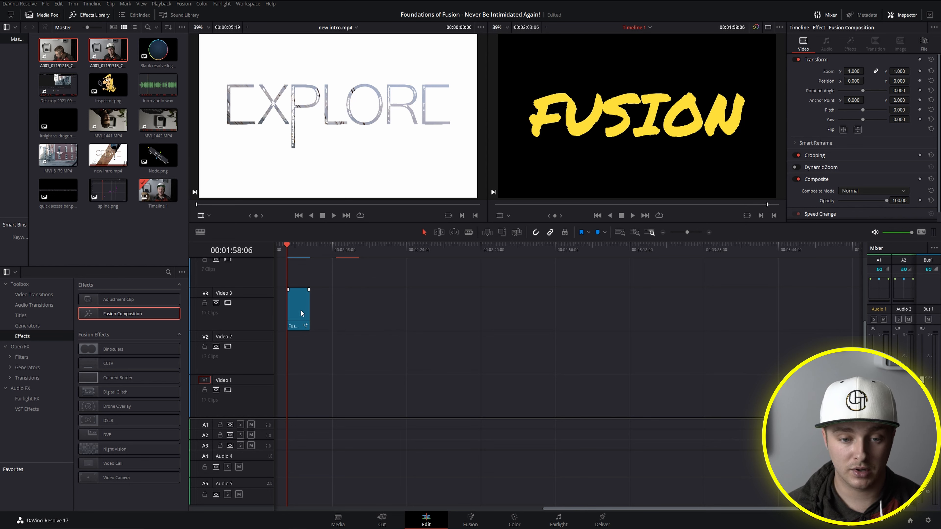
Step: Open the existing Video 3 Fusion composition on the Fusion page and inspect its Background1 and Text1 nodes
{"action": "left_click", "coordinate": [300, 314]}
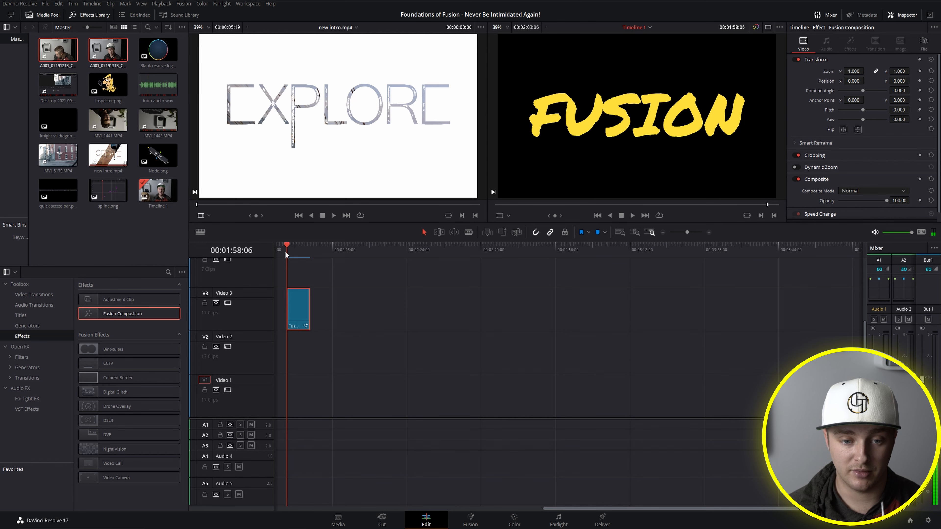
{"action": "left_click", "coordinate": [471, 523]}
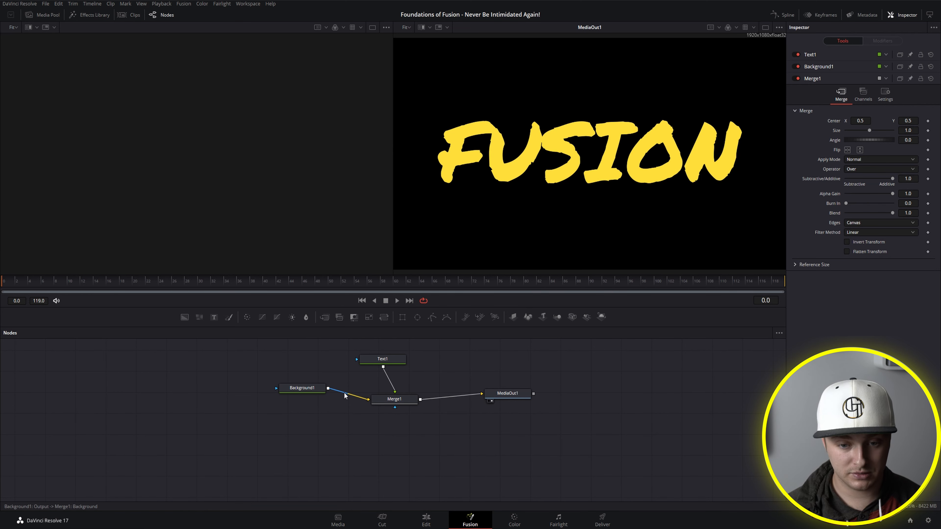
{"action": "mouse_move", "coordinate": [308, 389]}
{"action": "left_mouse_down"}
{"action": "mouse_move", "coordinate": [283, 402]}
{"action": "mouse_move", "coordinate": [291, 388]}
{"action": "left_mouse_up"}
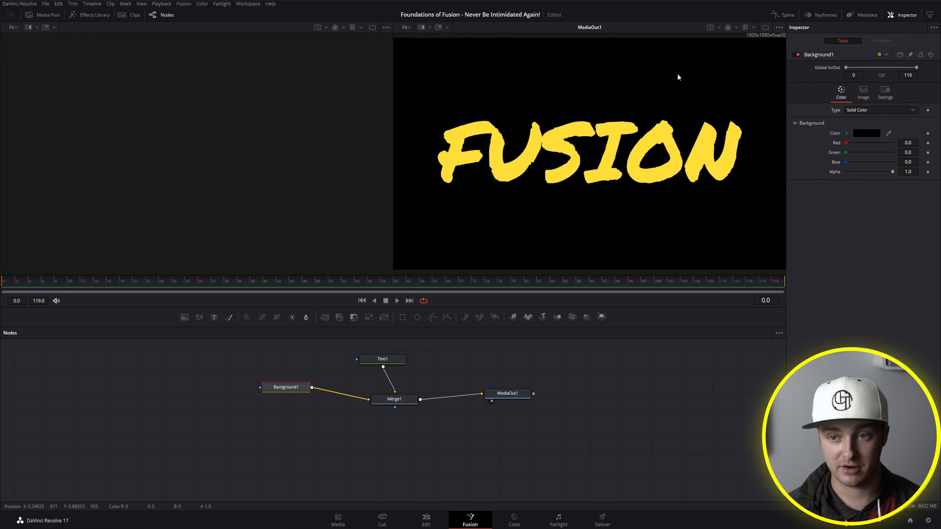
{"action": "left_click", "coordinate": [391, 366]}
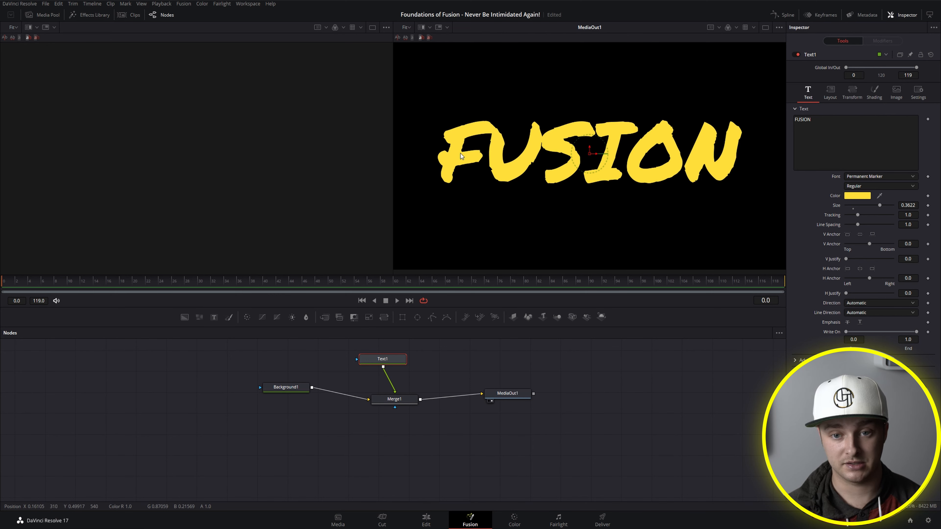
{"action": "left_click", "coordinate": [426, 377]}
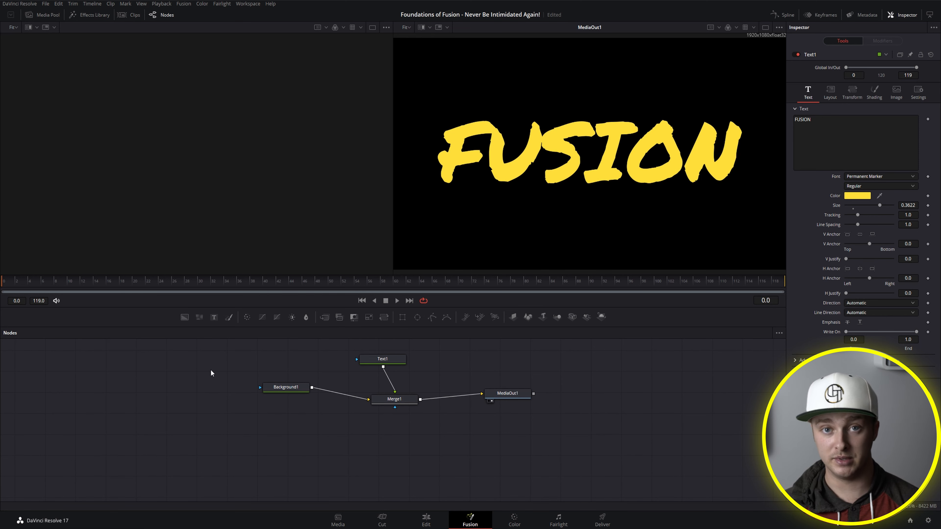
Step: Spread out the node graph by moving Background1, Merge1 and Text1 further left and MediaOut1 further right
{"action": "left_click_drag", "start_coordinate": [285, 388], "coordinate": [196, 393]}
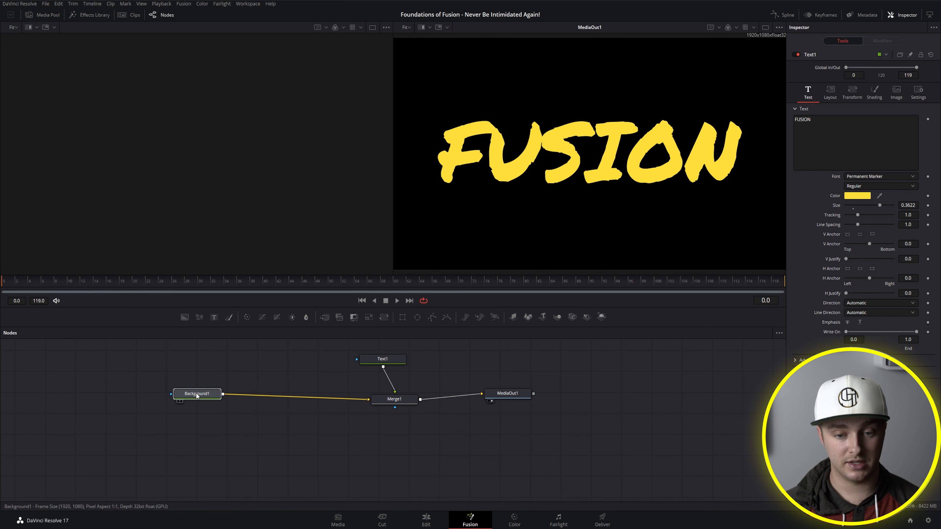
{"action": "left_click_drag", "start_coordinate": [374, 402], "coordinate": [331, 404]}
{"action": "left_click_drag", "start_coordinate": [368, 368], "coordinate": [331, 365]}
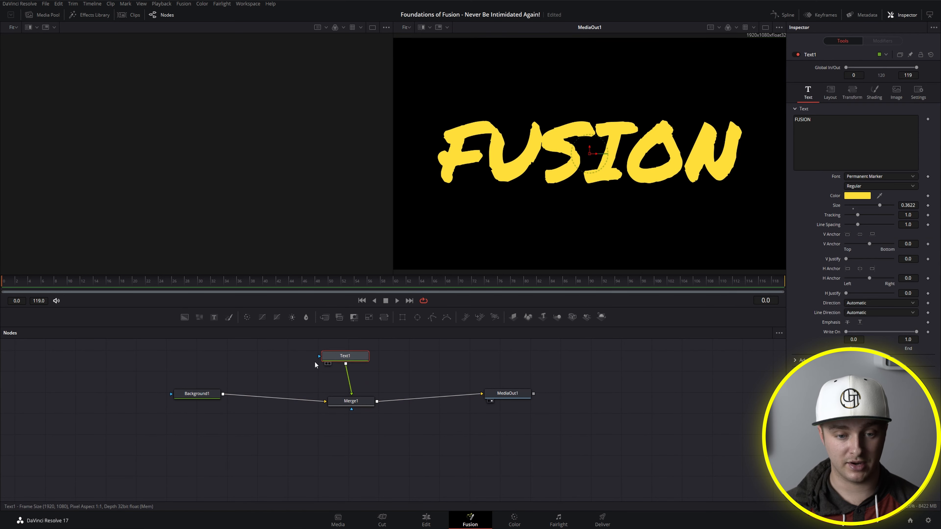
{"action": "left_click_drag", "start_coordinate": [209, 368], "coordinate": [191, 433]}
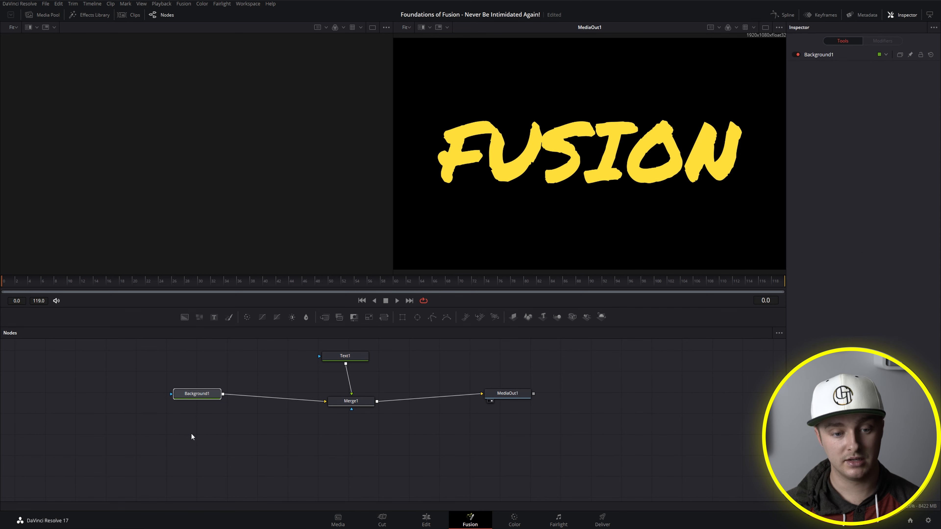
{"action": "left_click", "coordinate": [219, 368]}
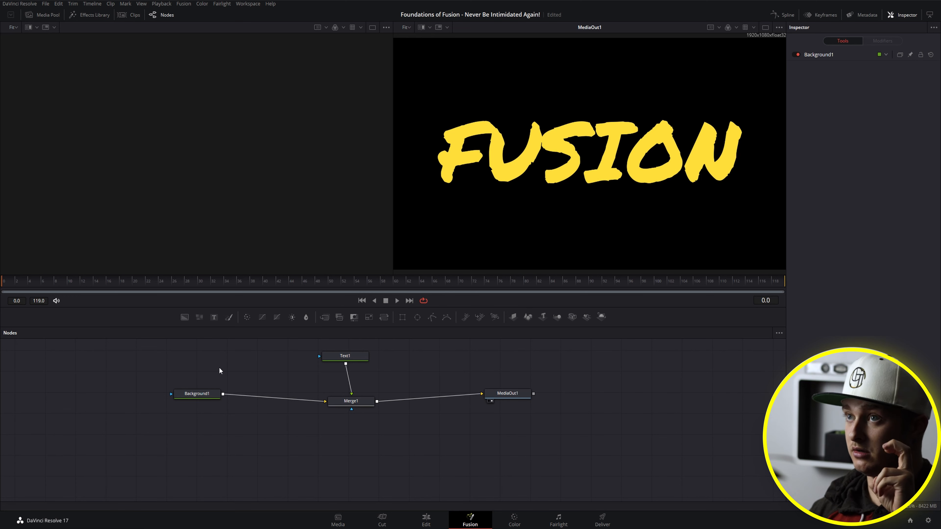
{"action": "left_click_drag", "start_coordinate": [195, 396], "coordinate": [196, 407]}
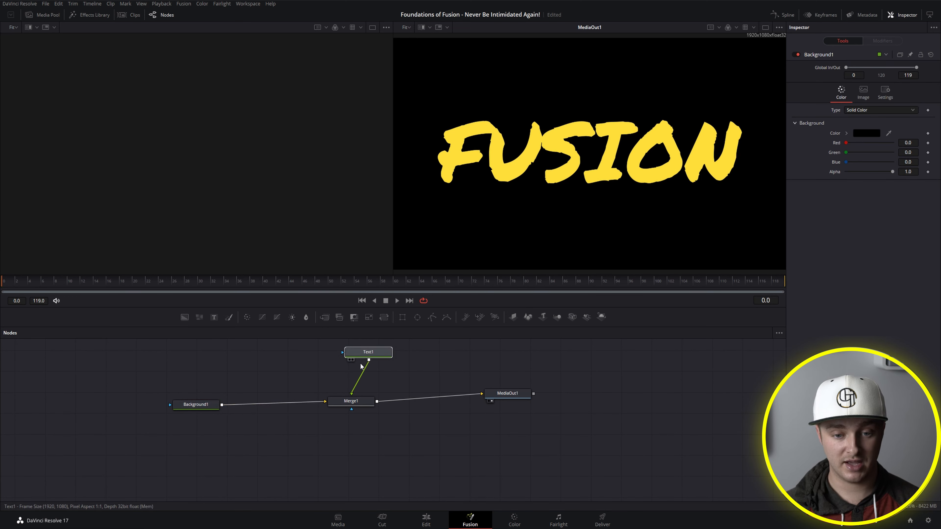
{"action": "left_click_drag", "start_coordinate": [345, 359], "coordinate": [341, 361]}
{"action": "left_click_drag", "start_coordinate": [507, 402], "coordinate": [552, 398]}
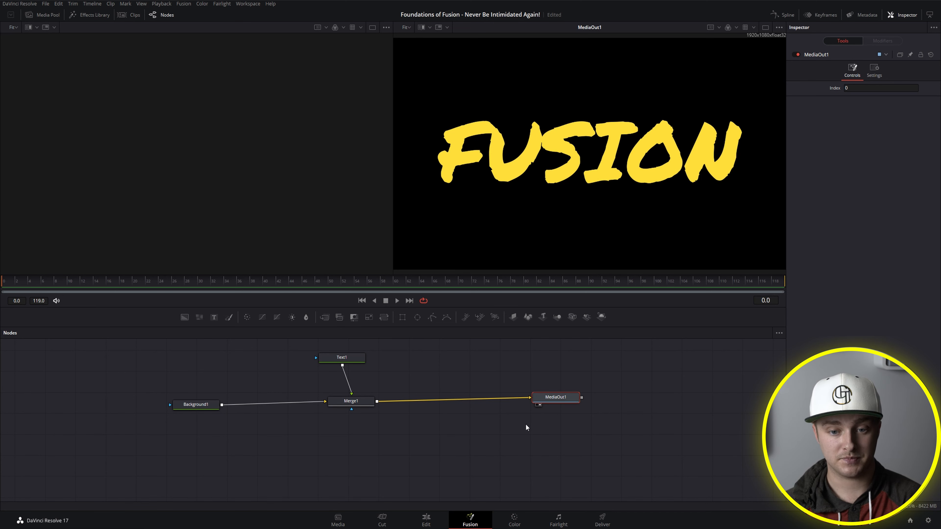
Step: Add an unconnected Rectangle mask node and place it above the Background1 node
{"action": "left_click", "coordinate": [441, 452]}
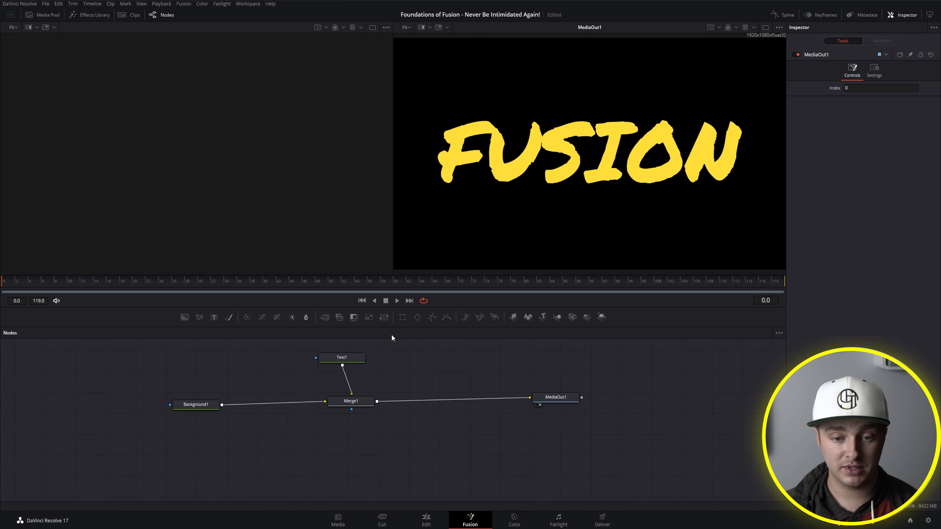
{"action": "left_click", "coordinate": [402, 318]}
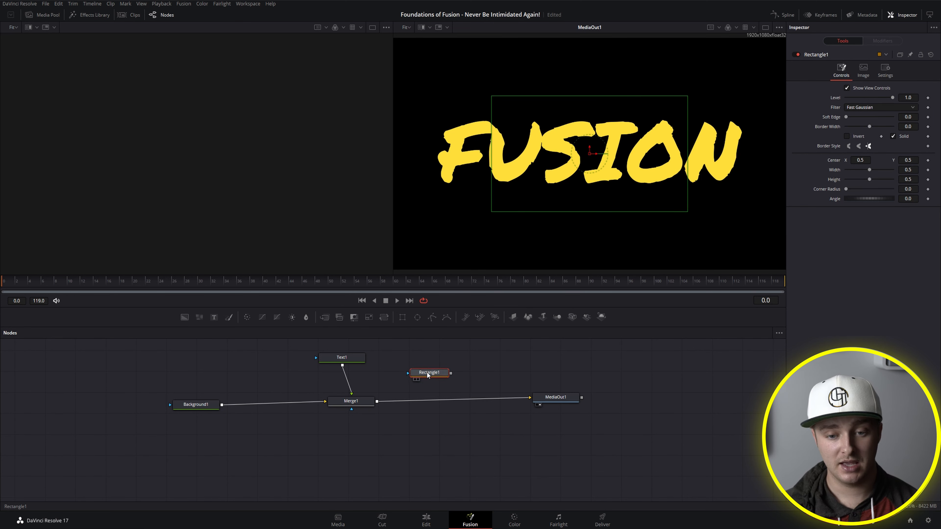
{"action": "left_click_drag", "start_coordinate": [430, 370], "coordinate": [215, 371]}
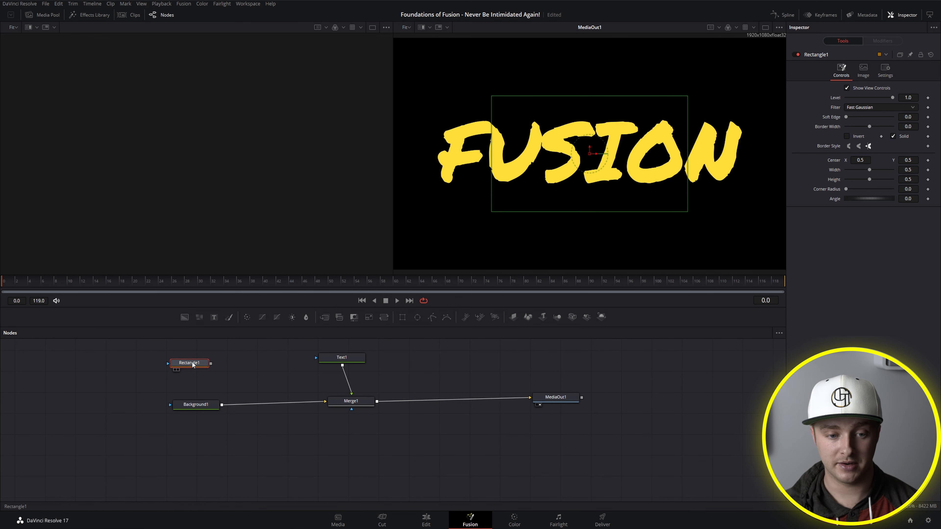
{"action": "mouse_move", "coordinate": [199, 364]}
{"action": "left_mouse_down"}
{"action": "mouse_move", "coordinate": [232, 355]}
{"action": "mouse_move", "coordinate": [211, 360]}
{"action": "left_mouse_up"}
{"action": "left_click", "coordinate": [249, 369]}
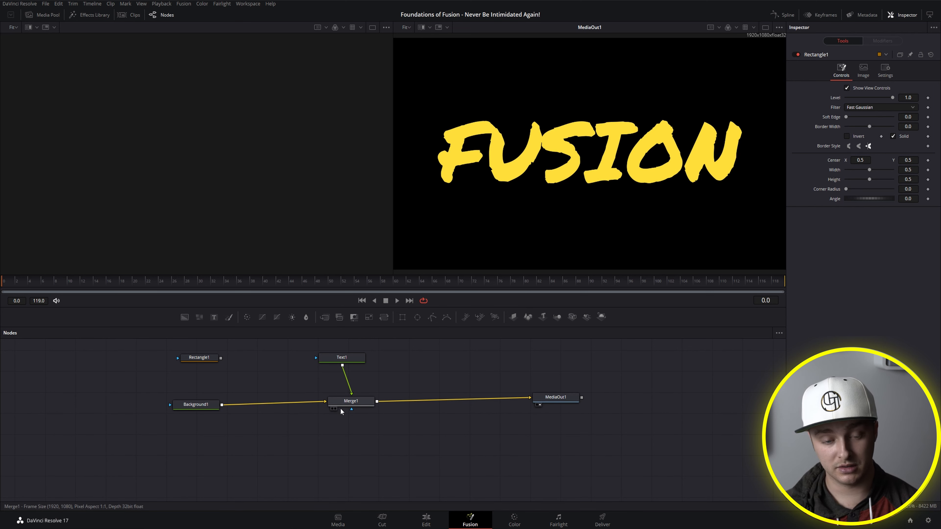
Step: Reposition the Merge1 node beneath the Text1 node
{"action": "left_click_drag", "start_coordinate": [220, 358], "coordinate": [267, 380]}
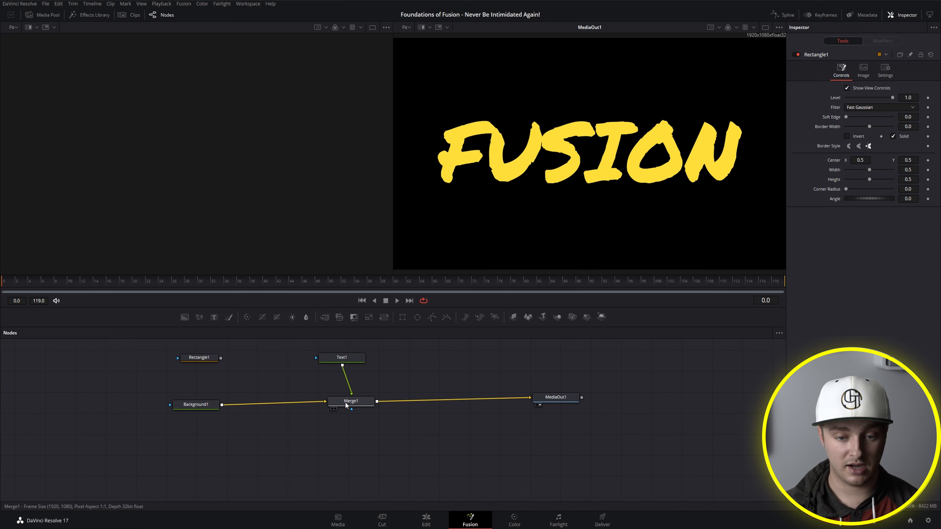
{"action": "left_click_drag", "start_coordinate": [344, 401], "coordinate": [339, 394]}
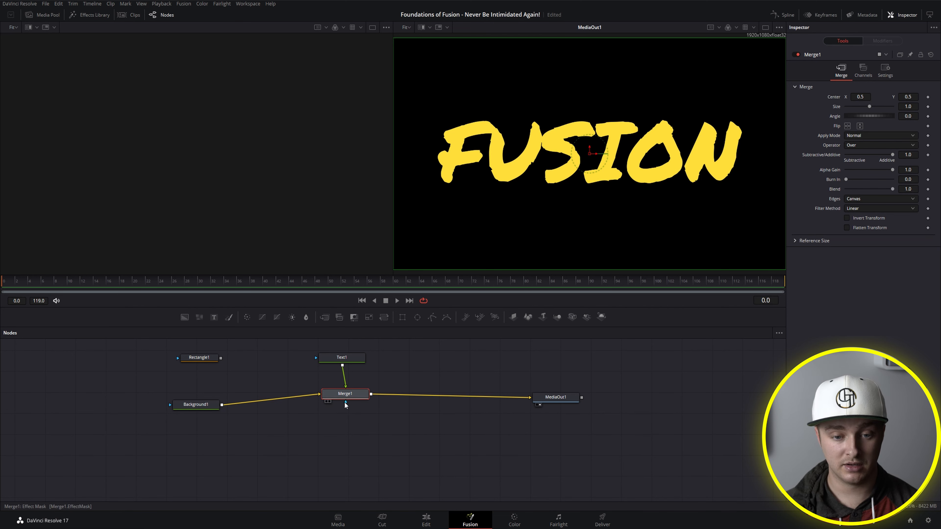
{"action": "left_click_drag", "start_coordinate": [344, 395], "coordinate": [346, 405]}
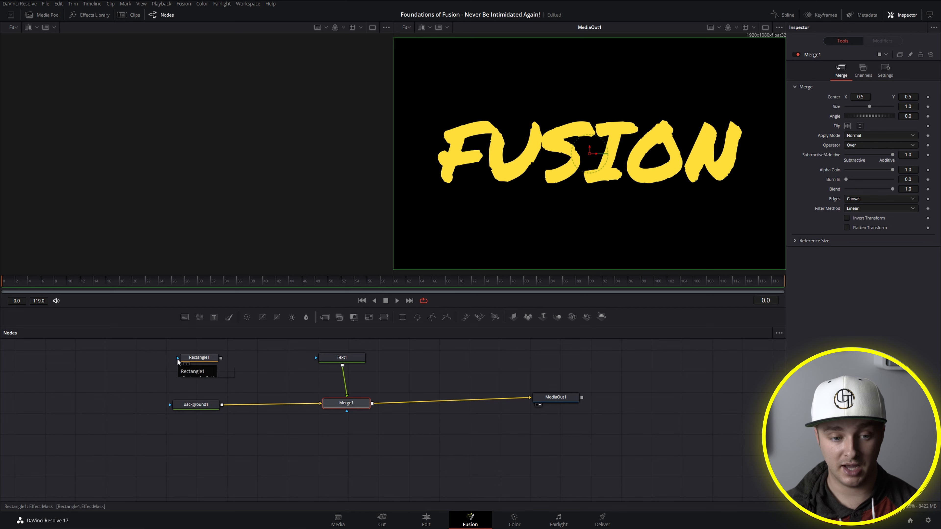
{"action": "left_click", "coordinate": [172, 383]}
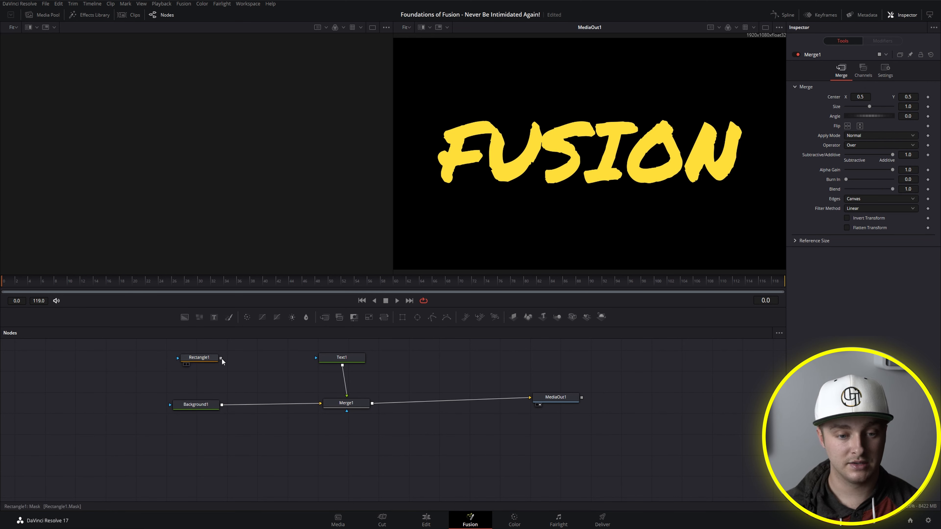
{"action": "left_click_drag", "start_coordinate": [221, 358], "coordinate": [224, 366]}
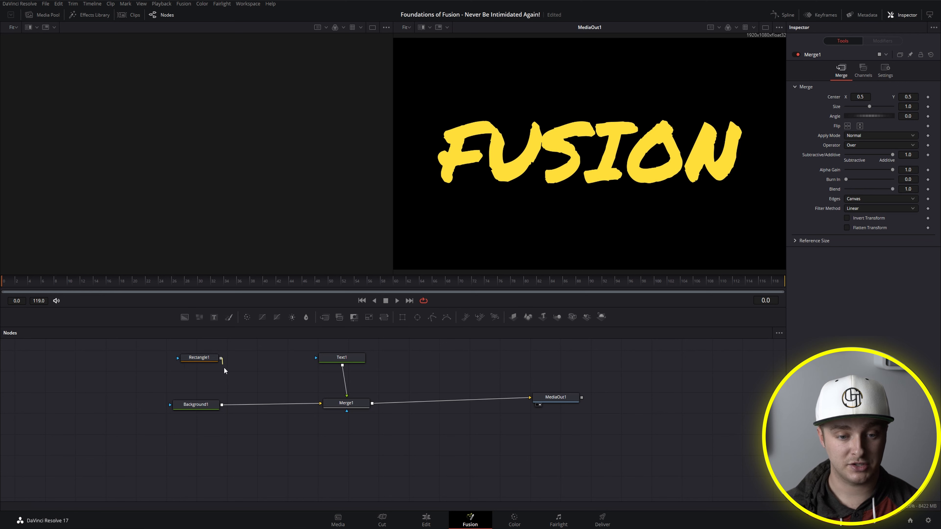
Step: Test masking the text by connecting Rectangle1 to the mask input of Text1, and disconnect it
{"action": "left_click", "coordinate": [200, 358]}
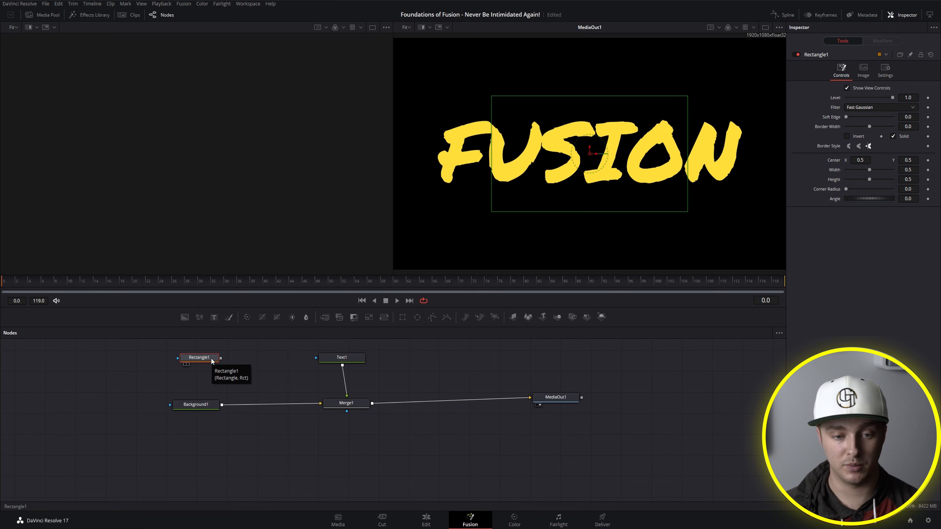
{"action": "left_click_drag", "start_coordinate": [221, 358], "coordinate": [315, 358]}
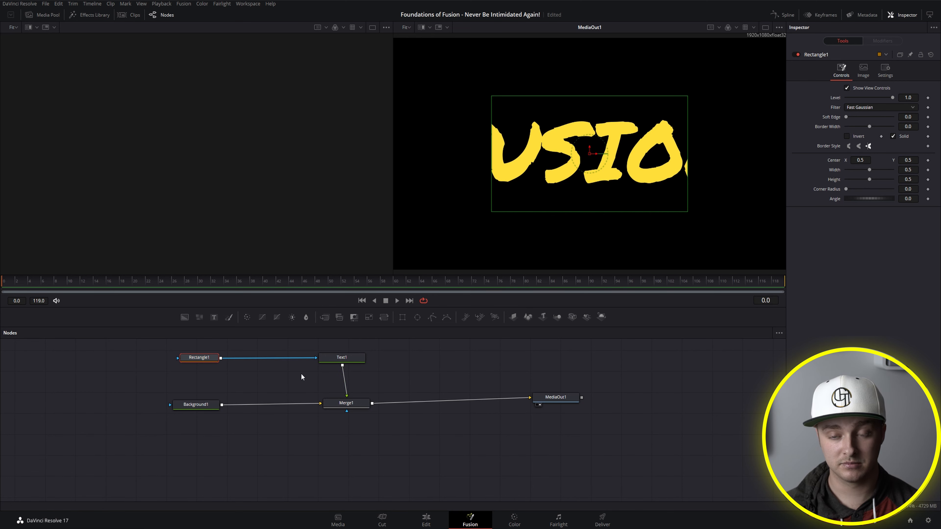
{"action": "left_click", "coordinate": [297, 359]}
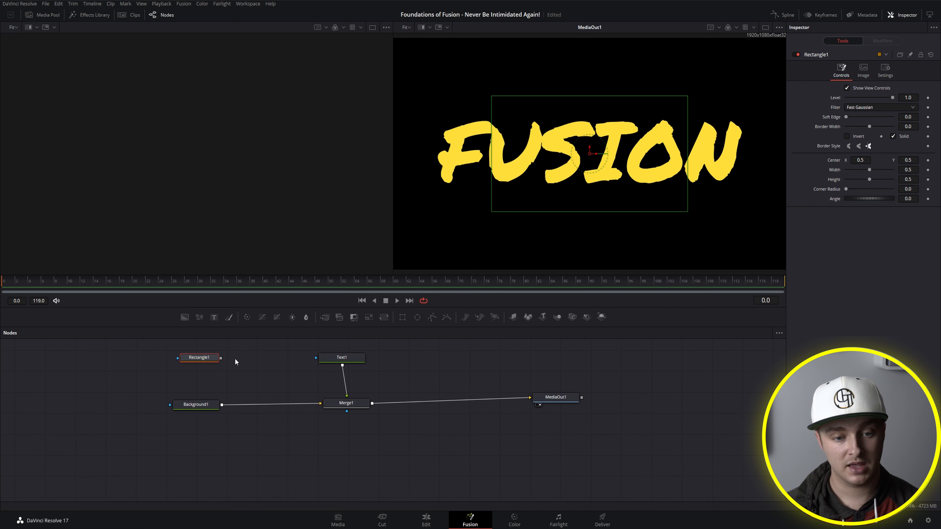
Step: Test masking the background by connecting Rectangle1 to the mask input of Background1, and disconnect it
{"action": "left_click_drag", "start_coordinate": [220, 358], "coordinate": [171, 405]}
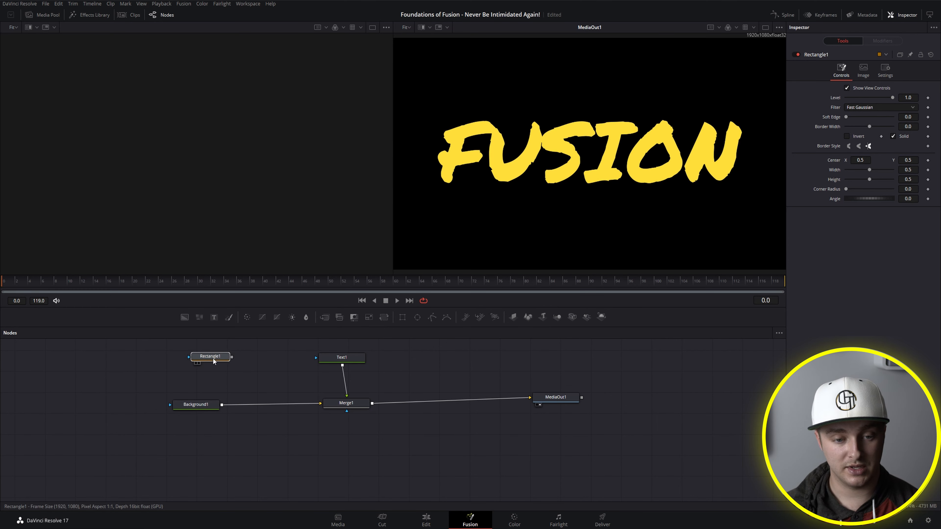
{"action": "left_click_drag", "start_coordinate": [213, 358], "coordinate": [212, 354]}
{"action": "left_click", "coordinate": [222, 368]}
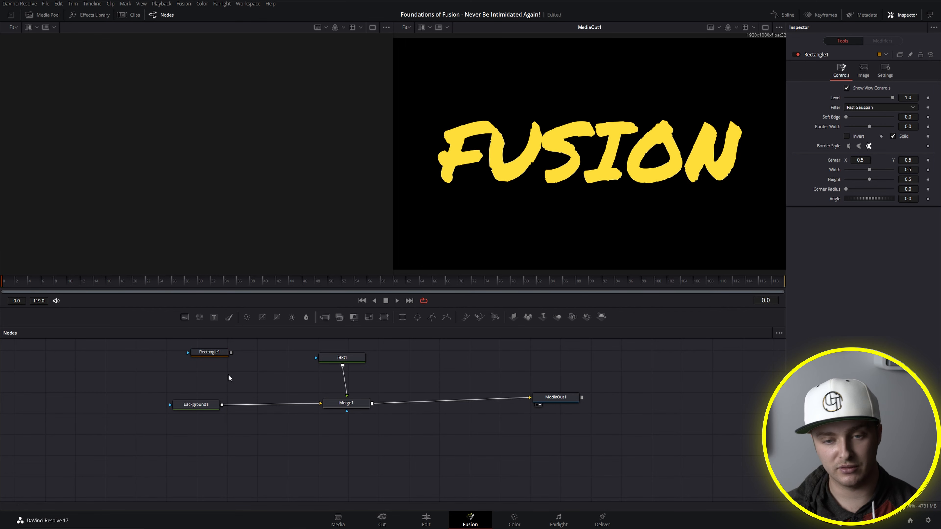
Step: Move the Rectangle1 node aside, up and to the left of Background1, and deselect it
{"action": "left_click_drag", "start_coordinate": [222, 353], "coordinate": [218, 363]}
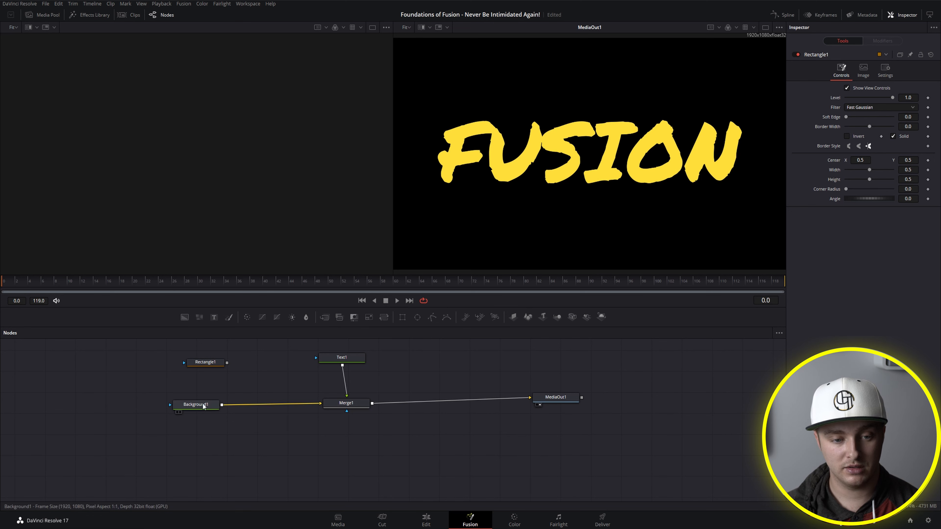
{"action": "left_click_drag", "start_coordinate": [184, 362], "coordinate": [116, 363]}
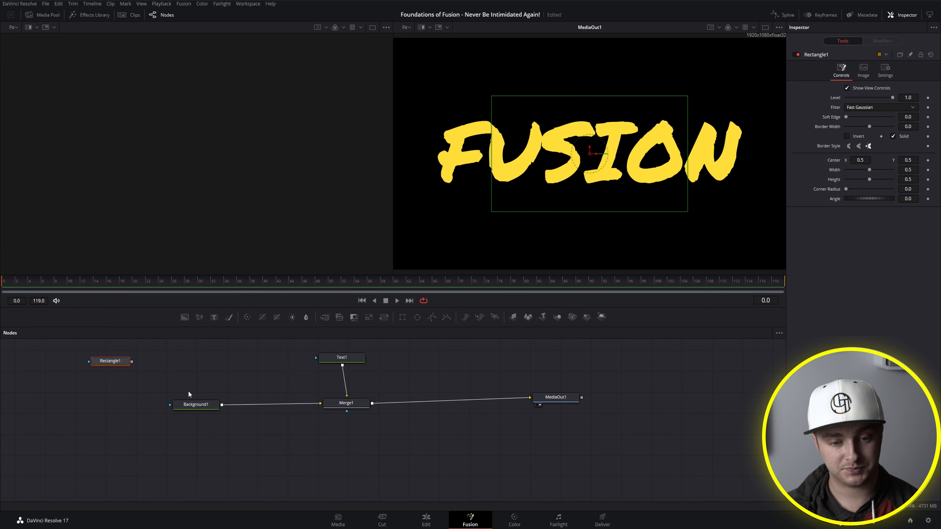
{"action": "left_click", "coordinate": [288, 429]}
Step: Disconnect Text1, Background1 and MediaOut1 from the Merge1 node
{"action": "left_click_drag", "start_coordinate": [338, 407], "coordinate": [347, 388]}
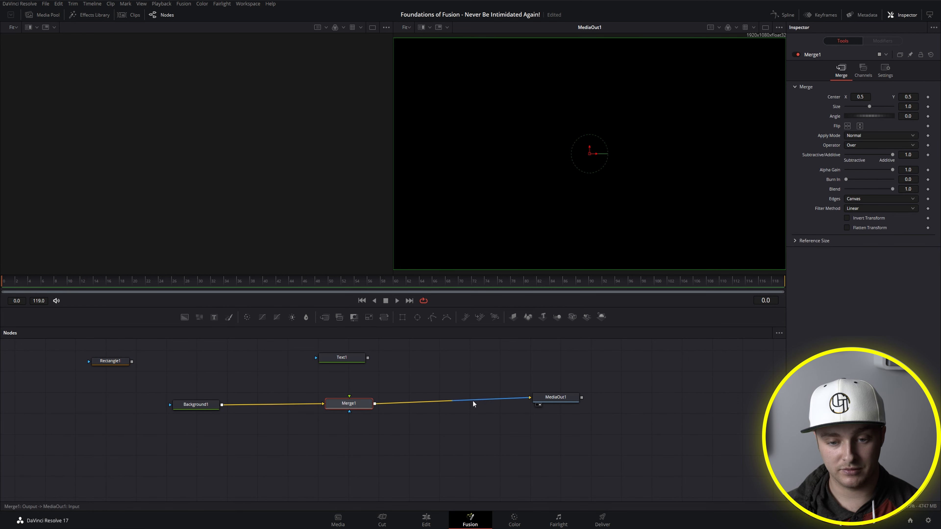
{"action": "left_click_drag", "start_coordinate": [474, 398], "coordinate": [280, 390]}
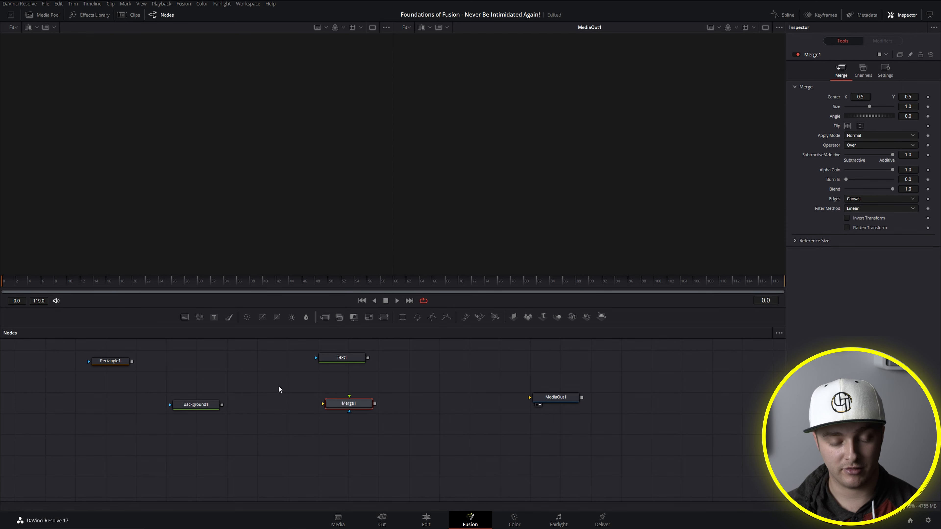
Step: Reposition Merge1 beneath Text1 and connect the output of Background1 to Merge1's background input
{"action": "left_click_drag", "start_coordinate": [334, 408], "coordinate": [321, 411]}
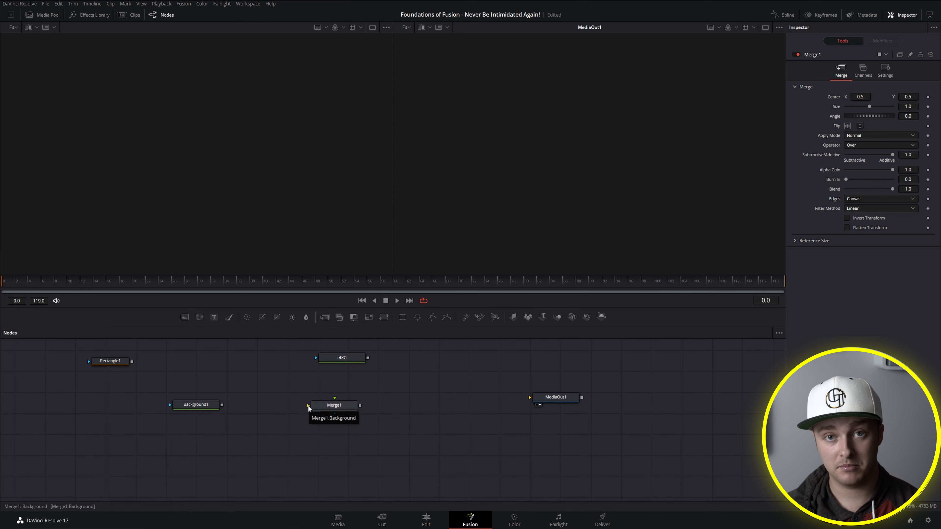
{"action": "left_click_drag", "start_coordinate": [311, 407], "coordinate": [323, 403]}
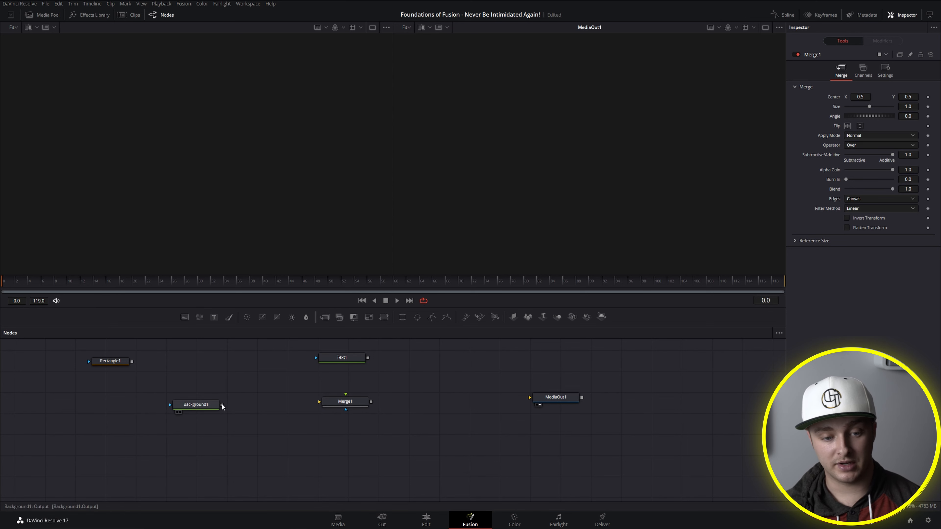
{"action": "left_click_drag", "start_coordinate": [222, 405], "coordinate": [320, 402]}
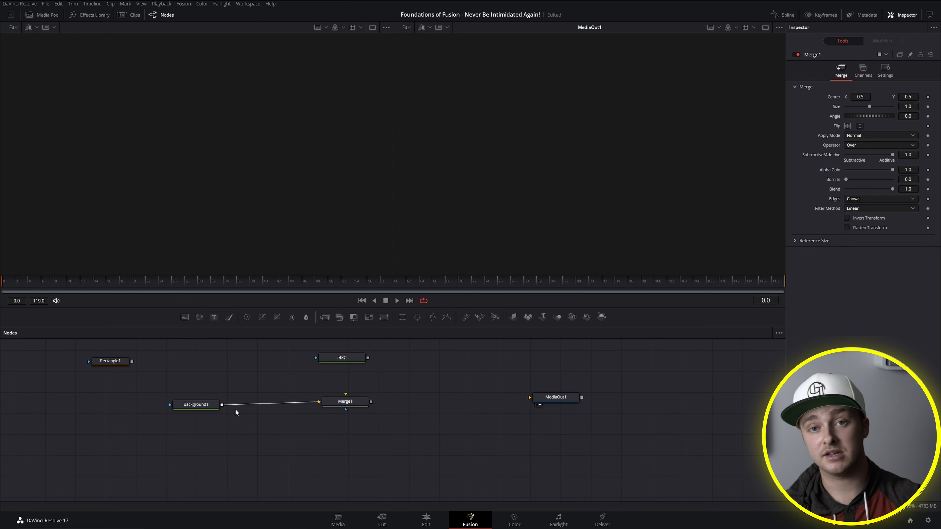
Step: Move the Background1 node farther away from Merge1 in the node graph, keeping the two connected
{"action": "left_click_drag", "start_coordinate": [202, 404], "coordinate": [176, 407]}
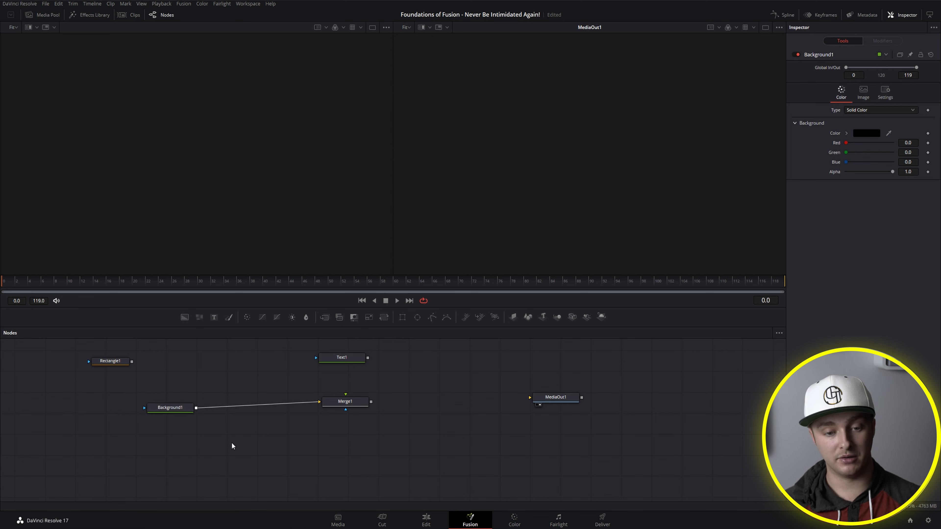
{"action": "left_click_drag", "start_coordinate": [177, 410], "coordinate": [188, 410]}
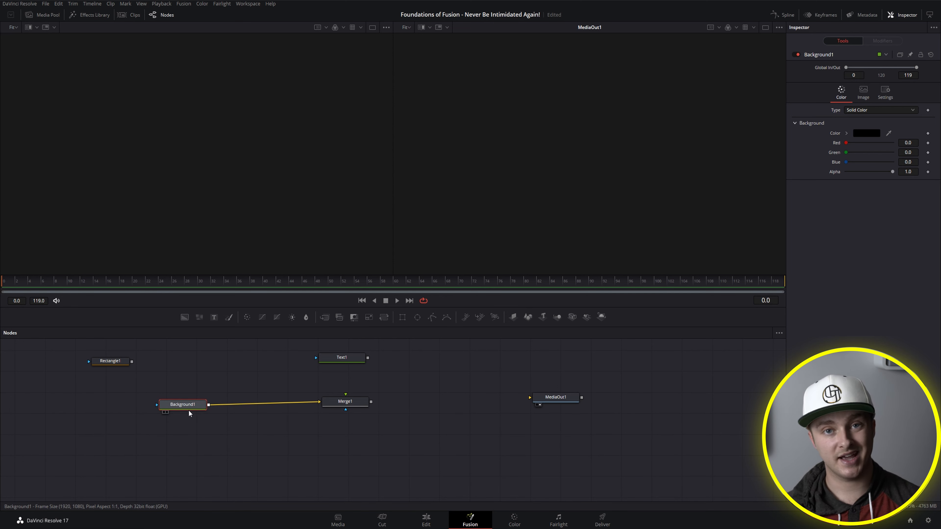
{"action": "mouse_move", "coordinate": [188, 409]}
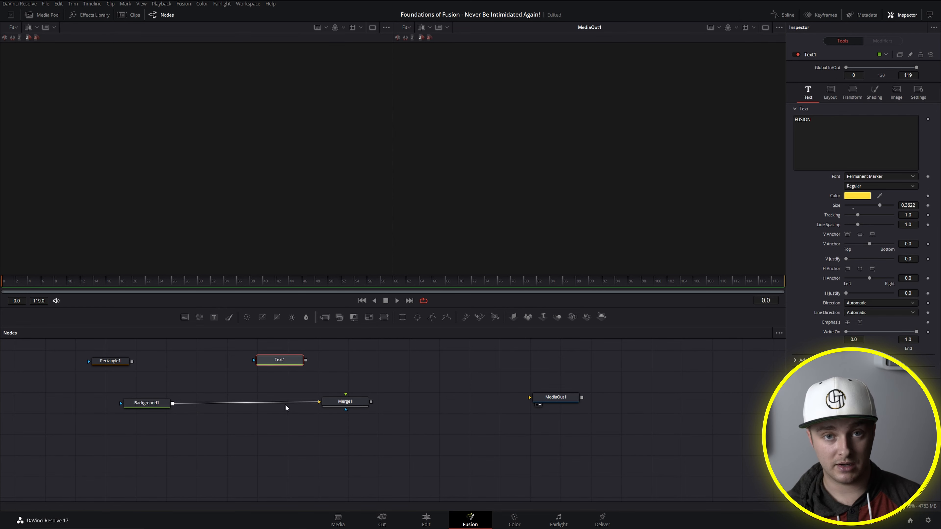
Step: Connect the output of Text1 to Merge1's foreground input and move Merge1 beneath Text1
{"action": "left_click", "coordinate": [308, 377]}
{"action": "left_click_drag", "start_coordinate": [306, 360], "coordinate": [346, 395]}
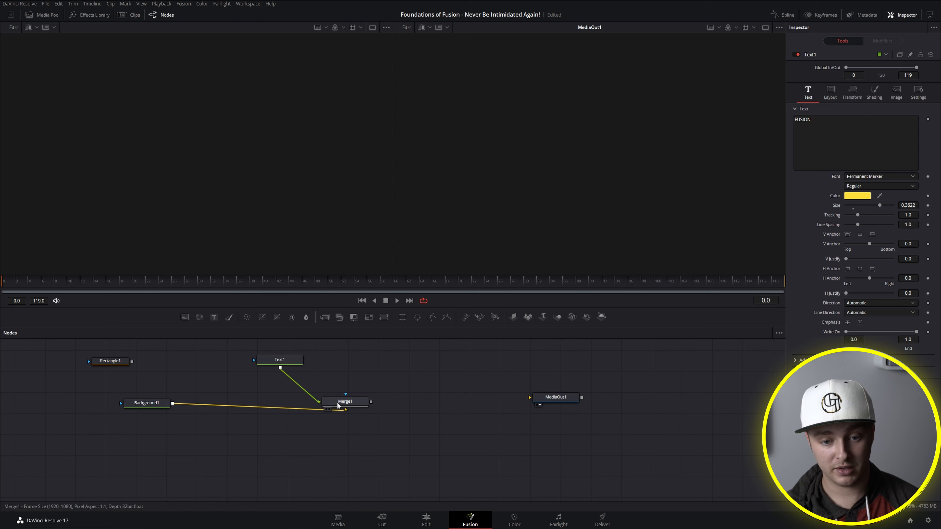
{"action": "left_click_drag", "start_coordinate": [344, 402], "coordinate": [293, 398]}
{"action": "right_click", "coordinate": [289, 399]}
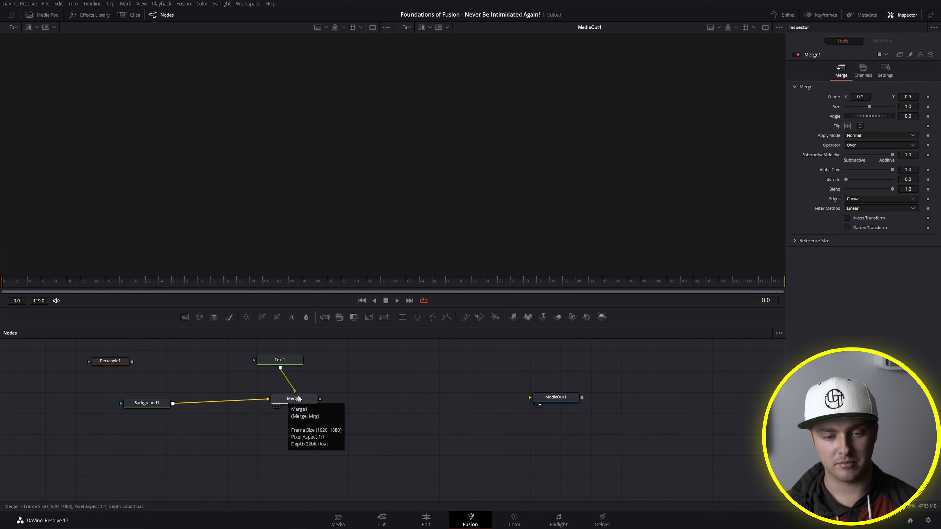
{"action": "key", "text": "Escape"}
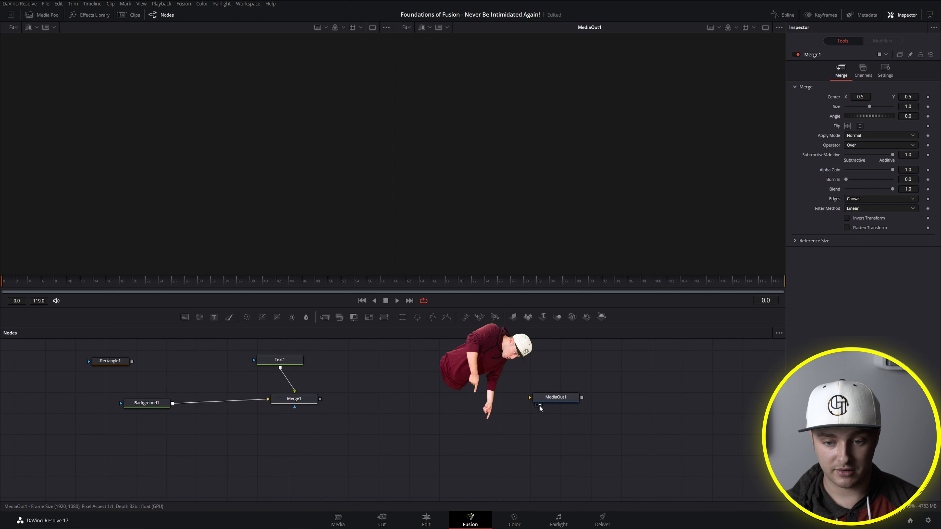
Step: Move MediaOut1 closer to Merge1 and briefly load it into the first viewer before clearing that viewer
{"action": "left_click_drag", "start_coordinate": [537, 404], "coordinate": [377, 393]}
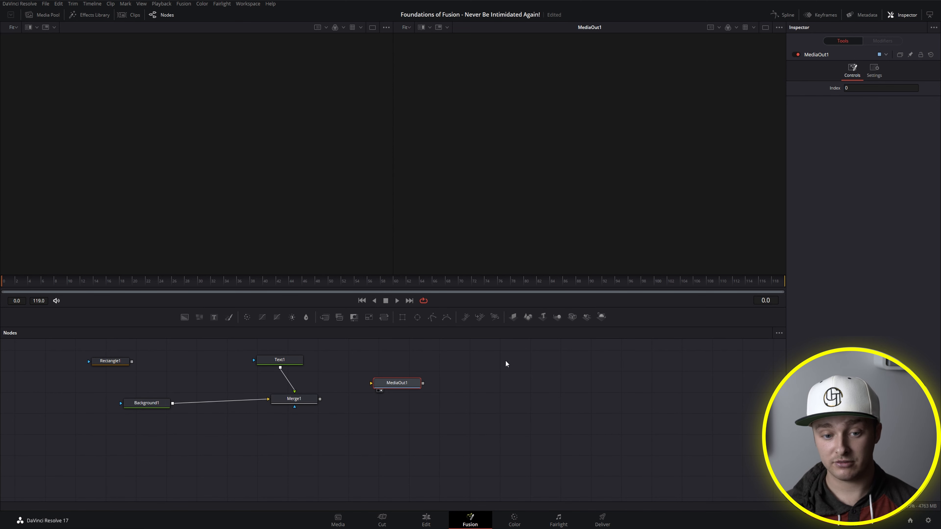
{"action": "key", "text": "1"}
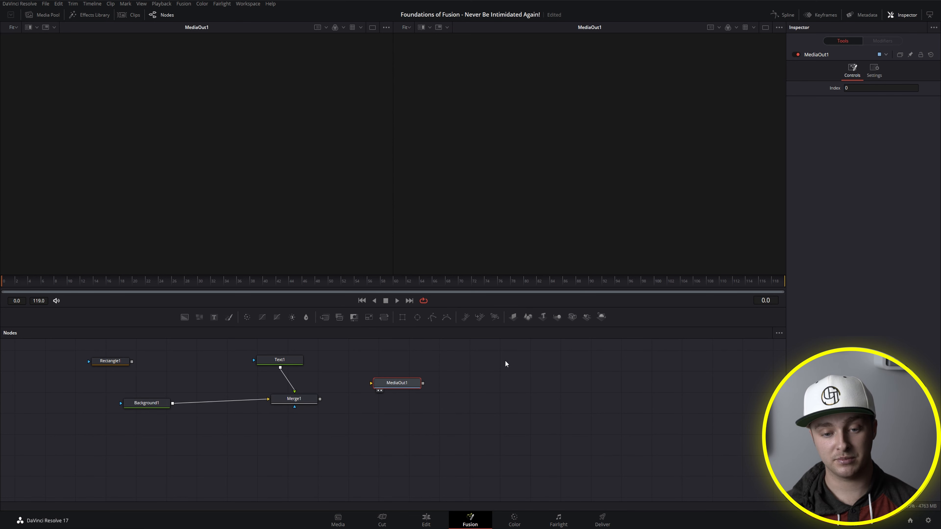
{"action": "key", "text": "2"}
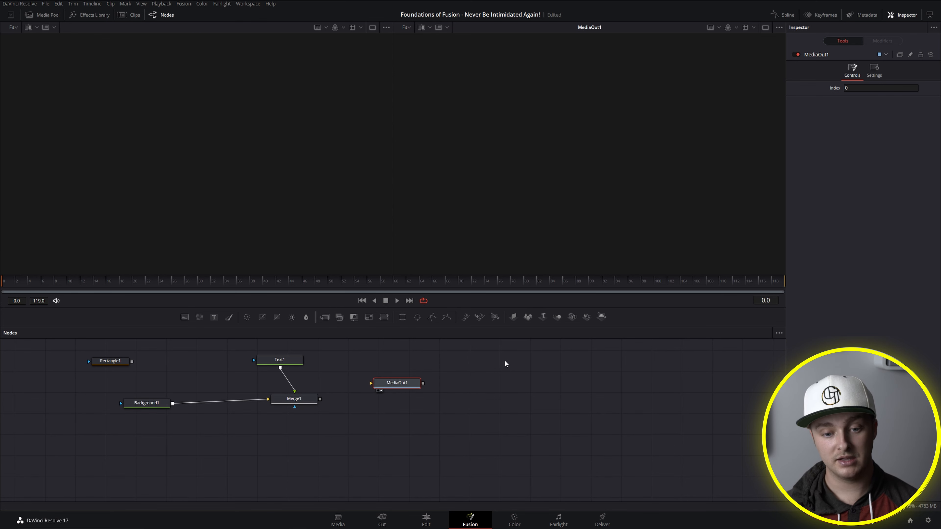
Step: Display Background1 in the first viewer and Text1 in the second viewer
{"action": "left_click", "coordinate": [147, 403]}
{"action": "key", "text": "1"}
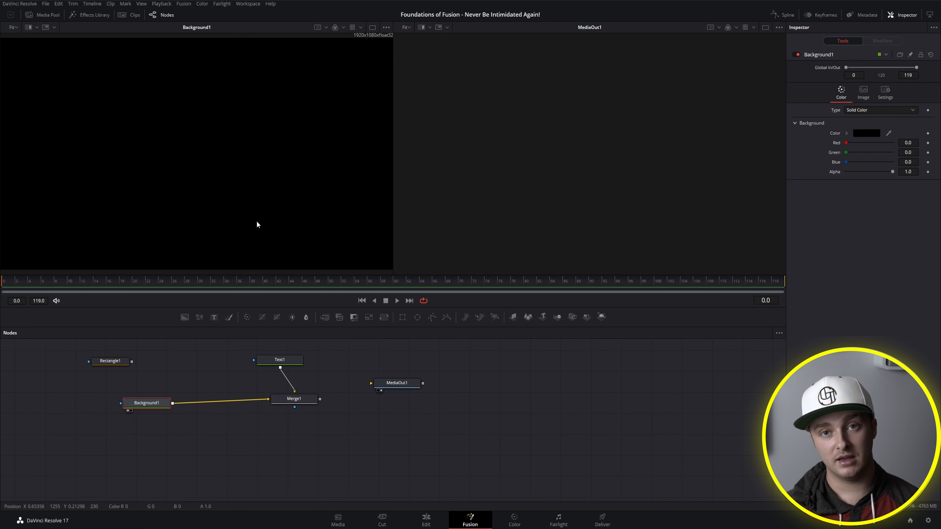
{"action": "left_click", "coordinate": [274, 360]}
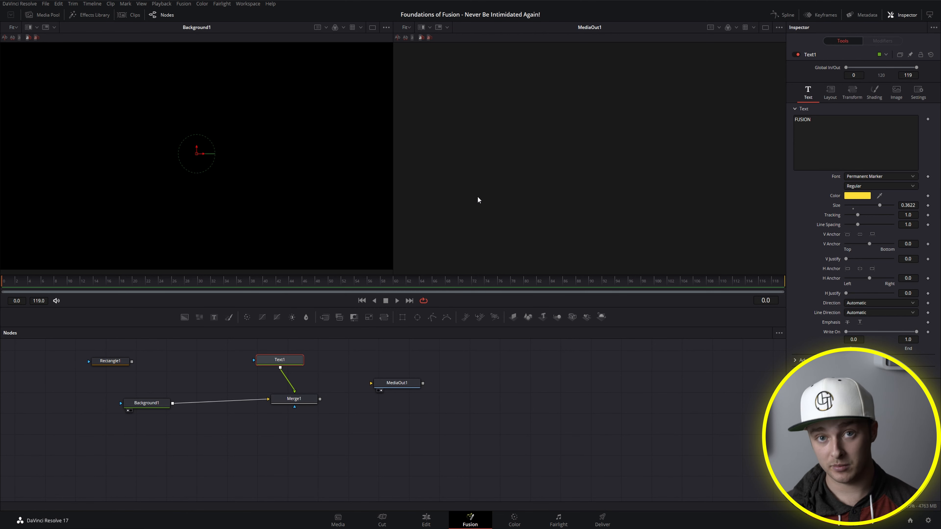
{"action": "key", "text": "2"}
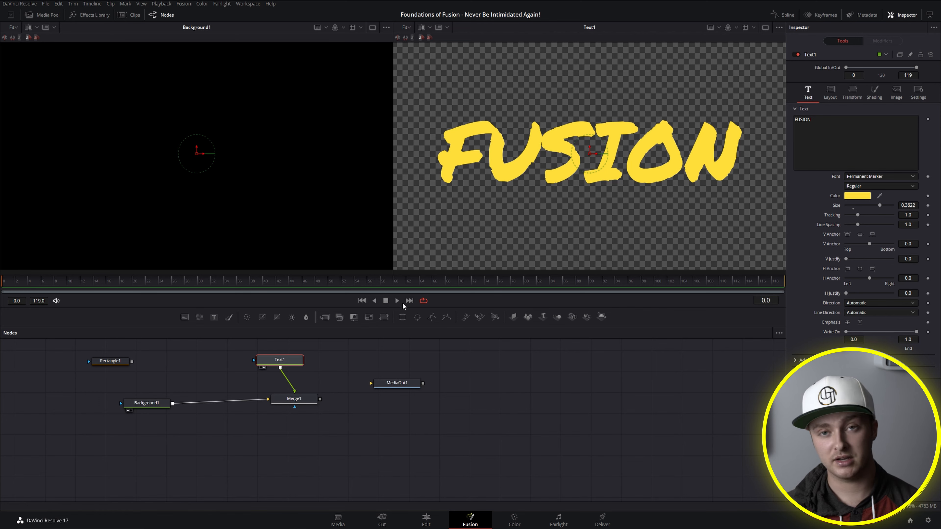
Step: Display the combined Merge1 result in the second viewer, toggling it off and on again
{"action": "left_click", "coordinate": [306, 399]}
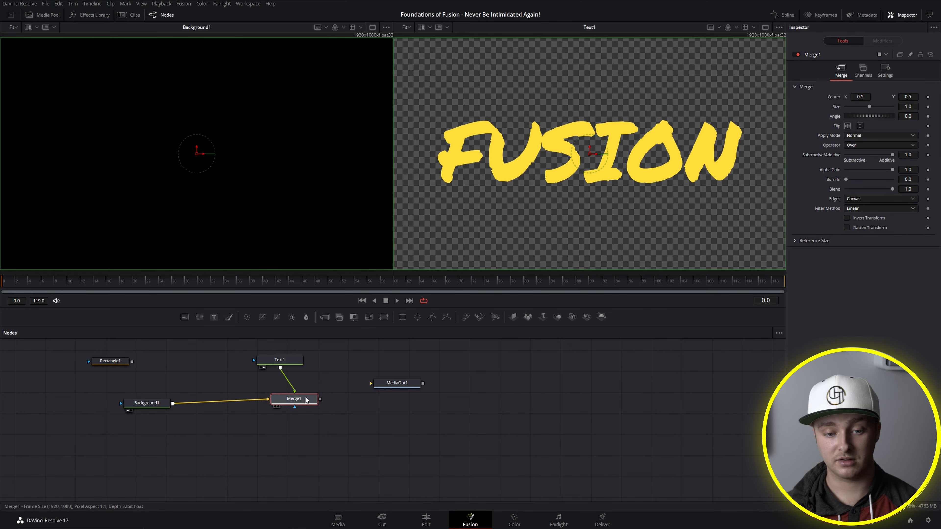
{"action": "key", "text": "2"}
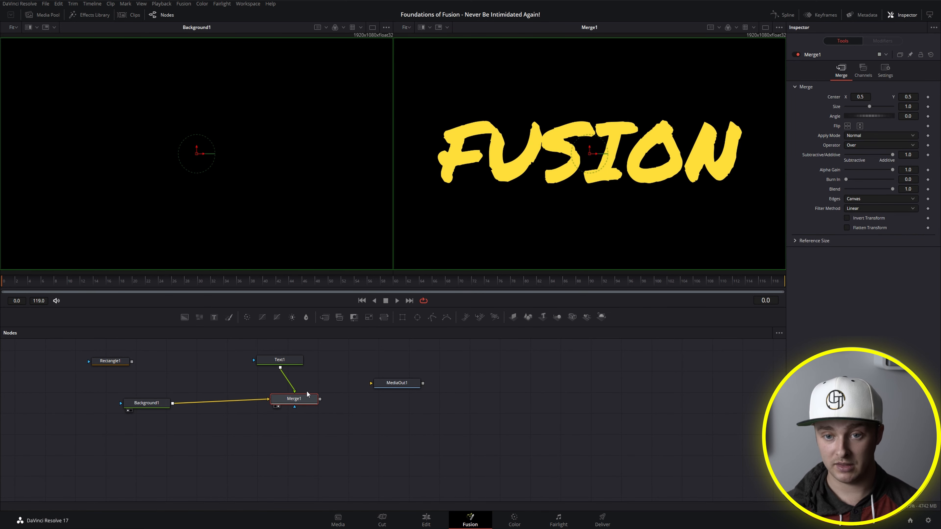
{"action": "key", "text": "2"}
{"action": "key", "text": "2"}
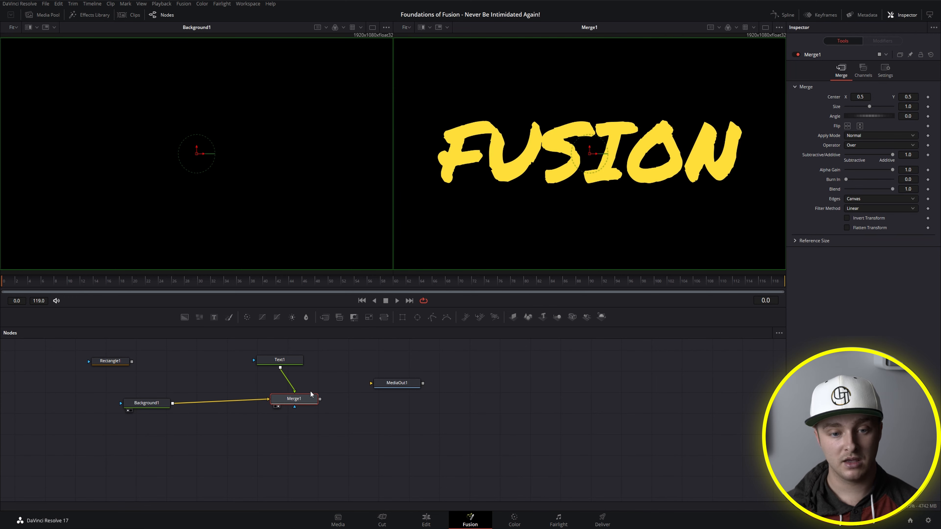
Step: Connect the output of Merge1 to MediaOut1 and display MediaOut1 in the second viewer
{"action": "left_click_drag", "start_coordinate": [320, 399], "coordinate": [398, 385]}
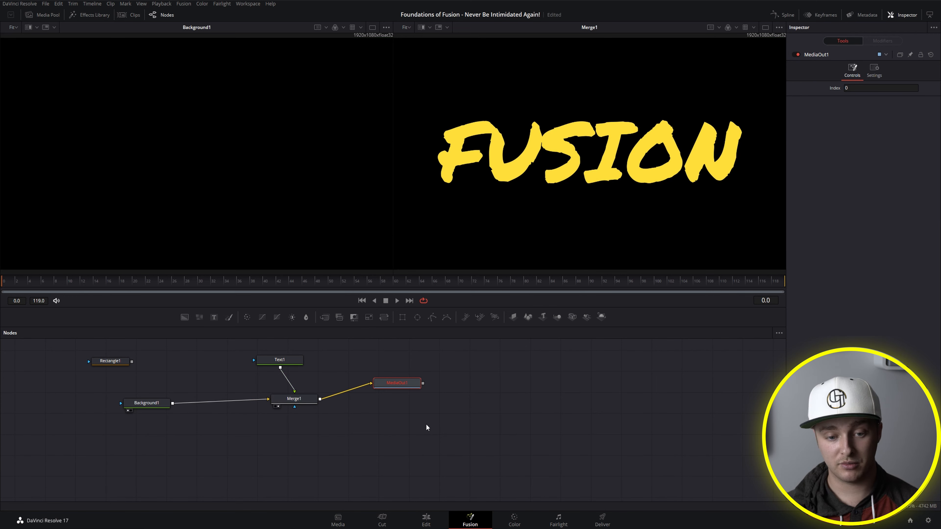
{"action": "key", "text": "2"}
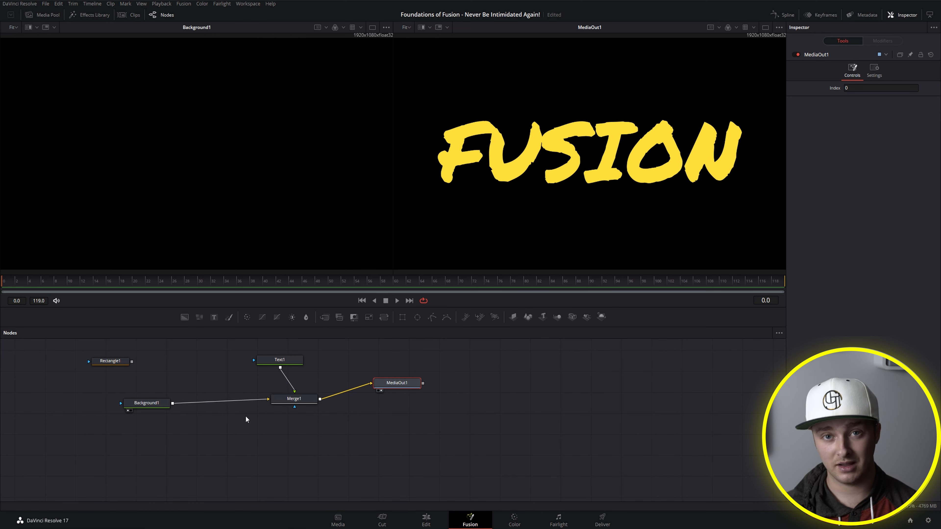
Step: Clear Background1 from the first viewer, arrange Background1, Merge1 and MediaOut1 in a row beneath Text1, and save the project
{"action": "left_click_drag", "start_coordinate": [159, 405], "coordinate": [190, 379]}
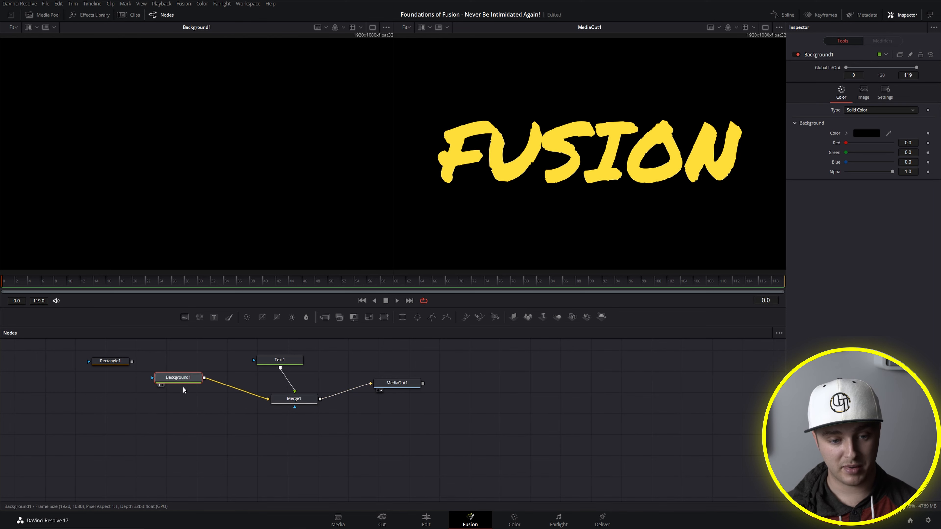
{"action": "left_click", "coordinate": [159, 385]}
{"action": "left_click_drag", "start_coordinate": [293, 399], "coordinate": [279, 390]}
{"action": "left_click_drag", "start_coordinate": [397, 383], "coordinate": [357, 389]}
{"action": "left_click_drag", "start_coordinate": [178, 377], "coordinate": [191, 391]}
{"action": "key", "text": "ctrl+s"}
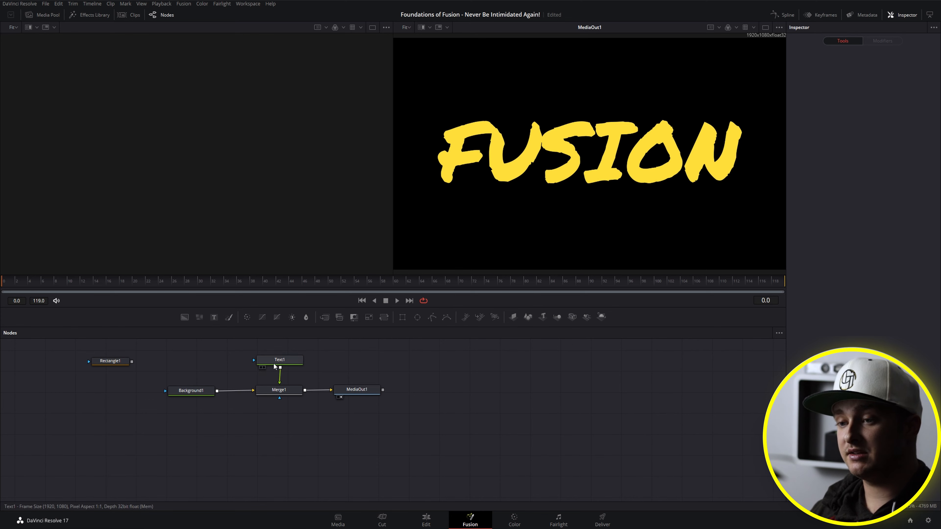
{"action": "left_click_drag", "start_coordinate": [273, 362], "coordinate": [261, 360]}
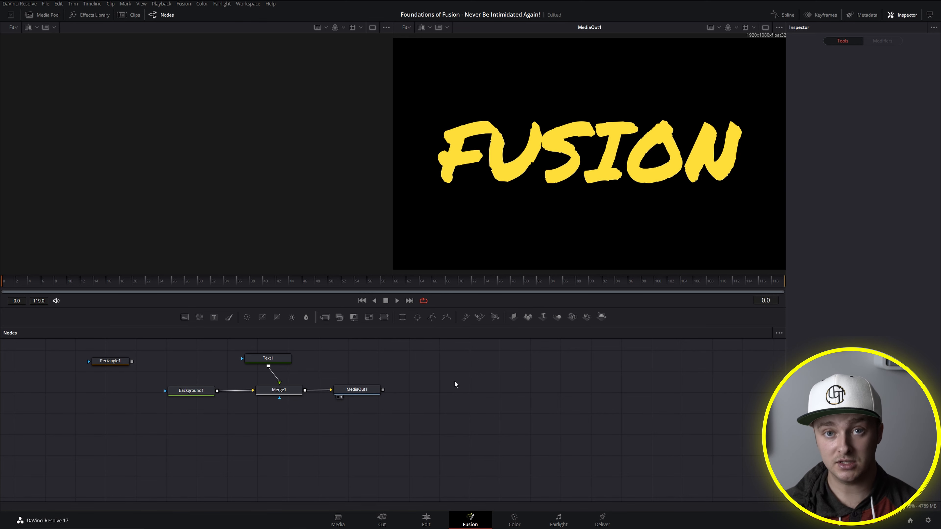
Step: Create a custom Fusion toolbar named NEW TOOLBAR
{"action": "right_click", "coordinate": [632, 321]}
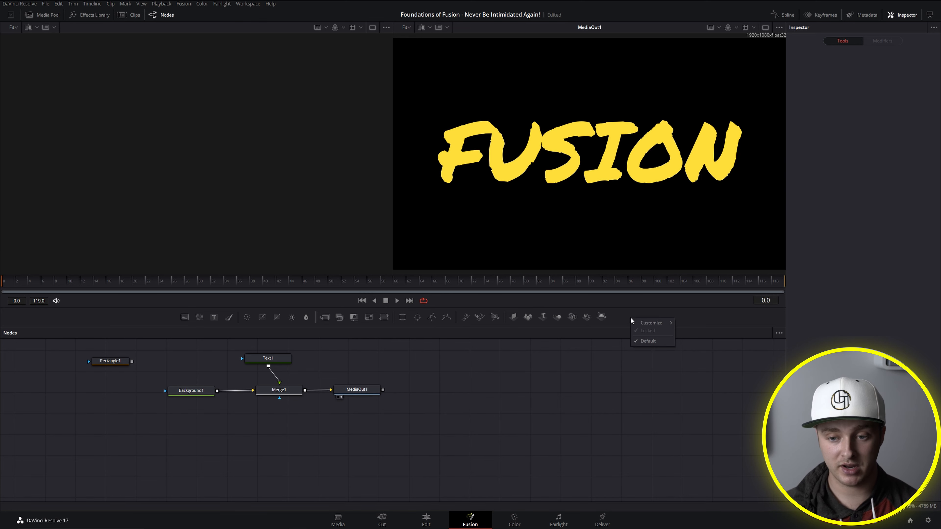
{"action": "mouse_move", "coordinate": [649, 322]}
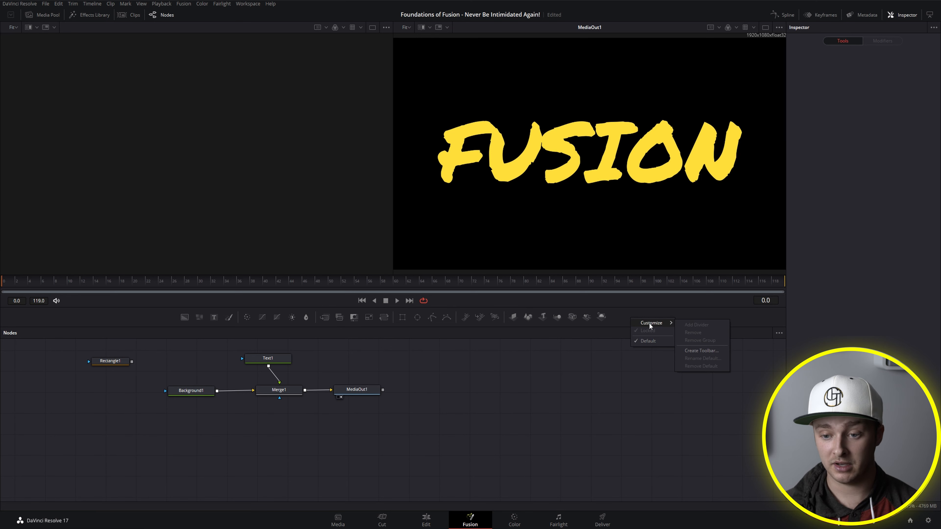
{"action": "left_click", "coordinate": [696, 350]}
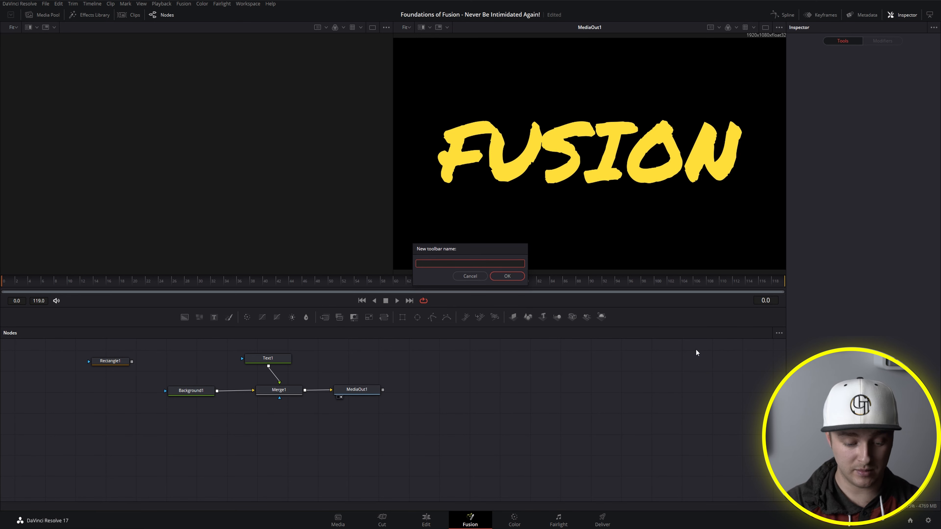
{"action": "type", "text": "NEW TOOLBAR"}
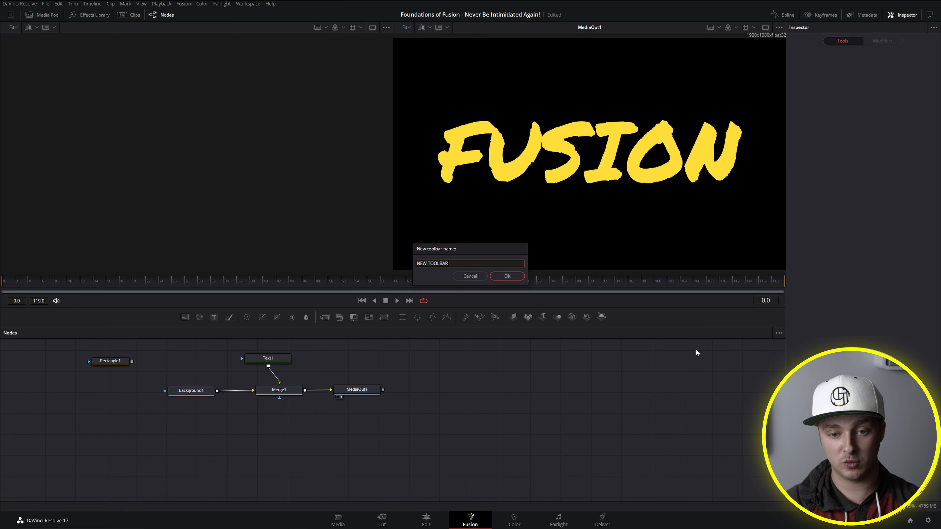
{"action": "key", "text": "Return"}
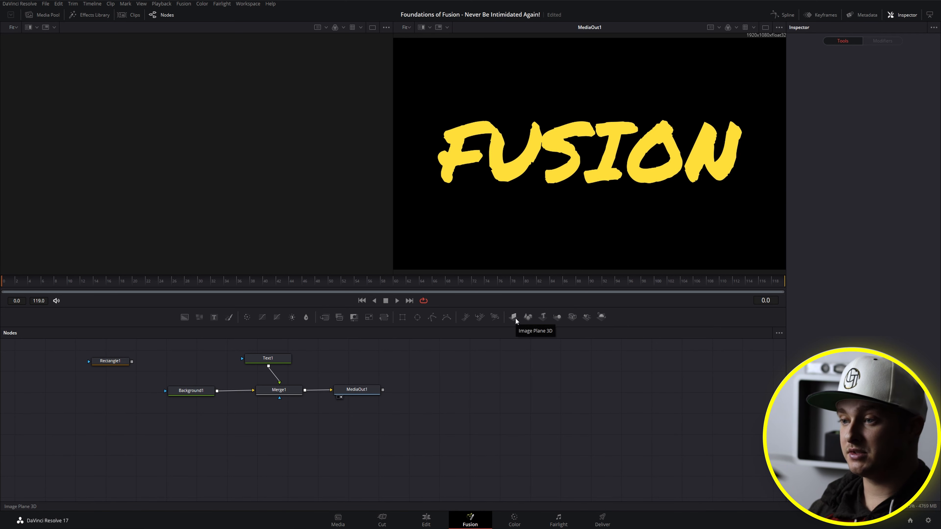
Step: Remove the 3D tool group containing Camera 3D and the pMerge tool from NEW TOOLBAR
{"action": "right_click", "coordinate": [579, 316]}
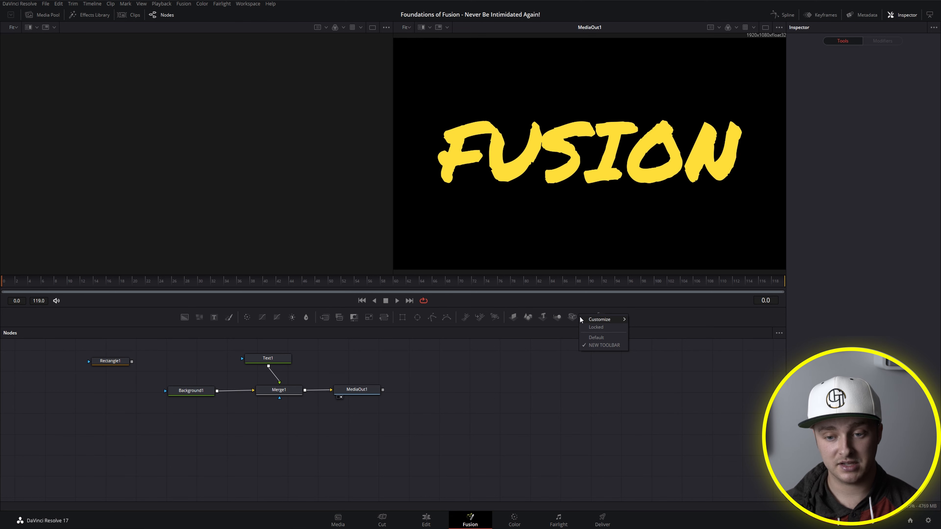
{"action": "mouse_move", "coordinate": [584, 319]}
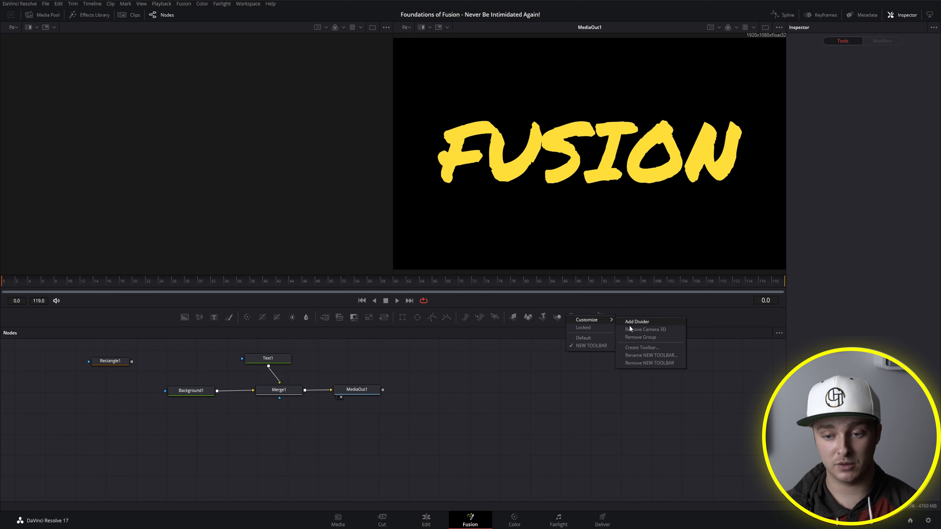
{"action": "left_click", "coordinate": [631, 337]}
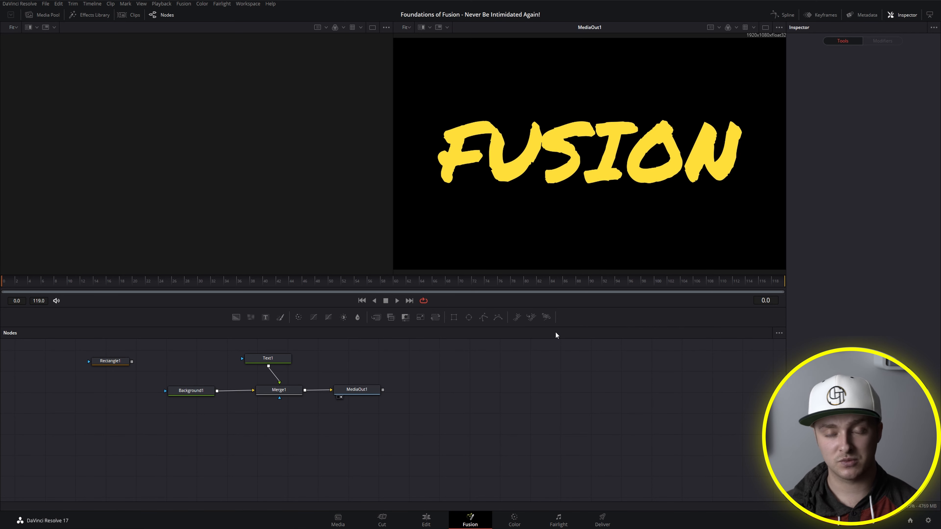
{"action": "right_click", "coordinate": [532, 320]}
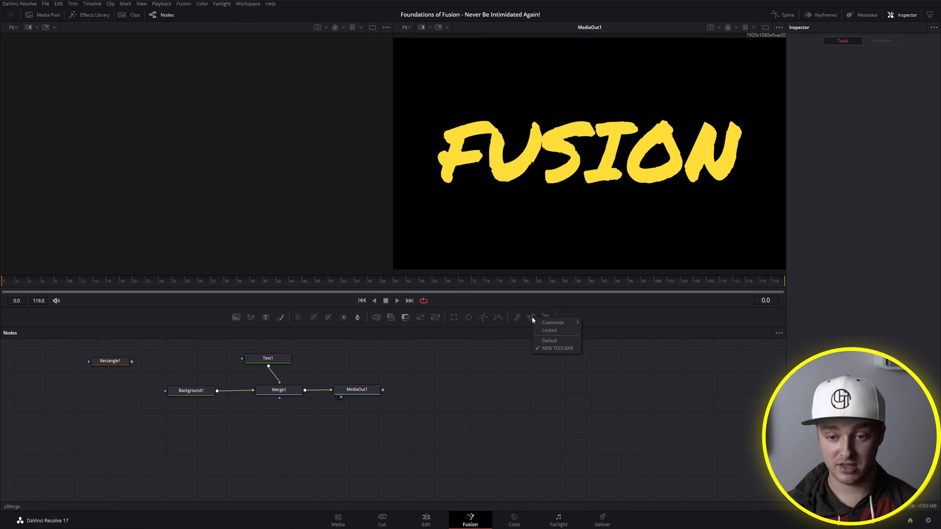
{"action": "mouse_move", "coordinate": [541, 321]}
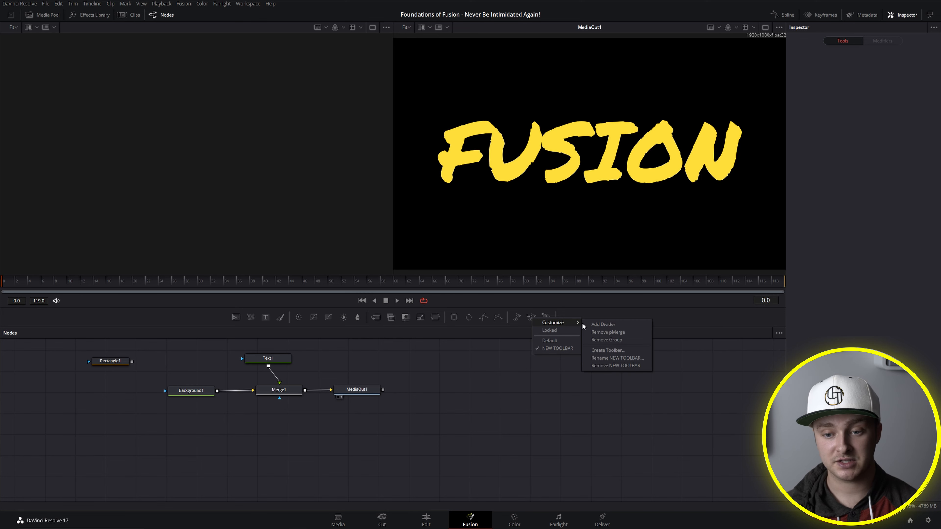
{"action": "left_click", "coordinate": [604, 332]}
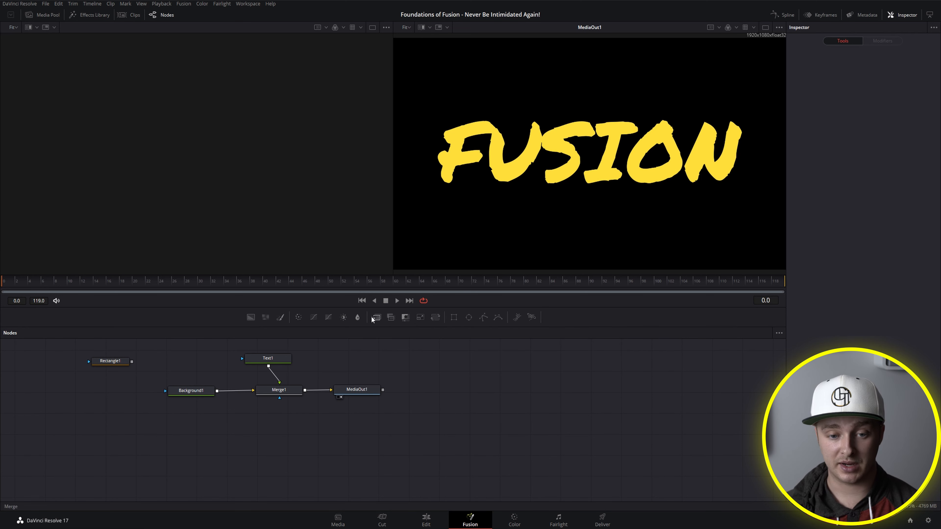
Step: Add Text+ to the start of NEW TOOLBAR from the Text1 node, then remove it and re-add it directly after the Background tool
{"action": "mouse_move", "coordinate": [291, 357]}
{"action": "left_mouse_down"}
{"action": "mouse_move", "coordinate": [217, 325]}
{"action": "mouse_move", "coordinate": [219, 317]}
{"action": "left_mouse_up"}
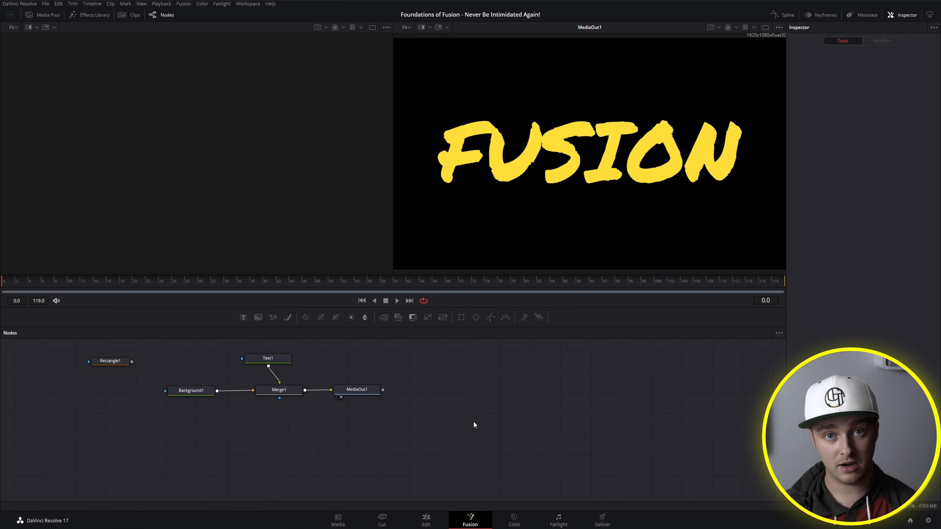
{"action": "right_click", "coordinate": [242, 319]}
{"action": "mouse_move", "coordinate": [288, 323]}
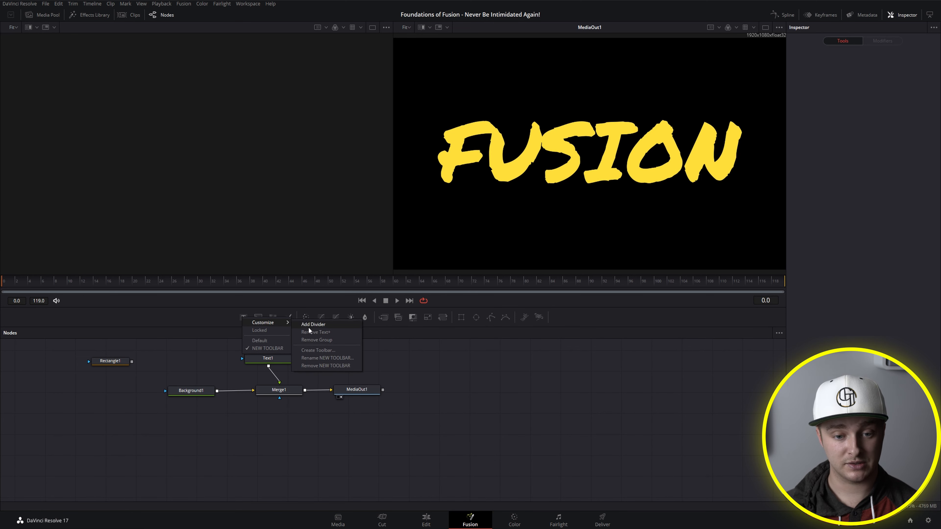
{"action": "left_click", "coordinate": [313, 330]}
{"action": "left_click_drag", "start_coordinate": [281, 360], "coordinate": [253, 320]}
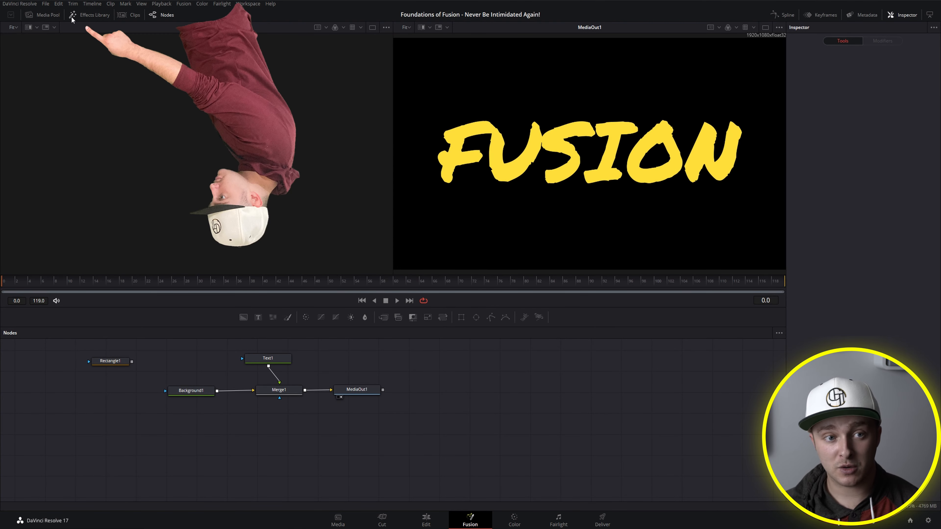
Step: Open the Effects Library and examine its tool categories, including Composite, Color, Effect, Film, Filter and Generator
{"action": "left_click", "coordinate": [89, 15]}
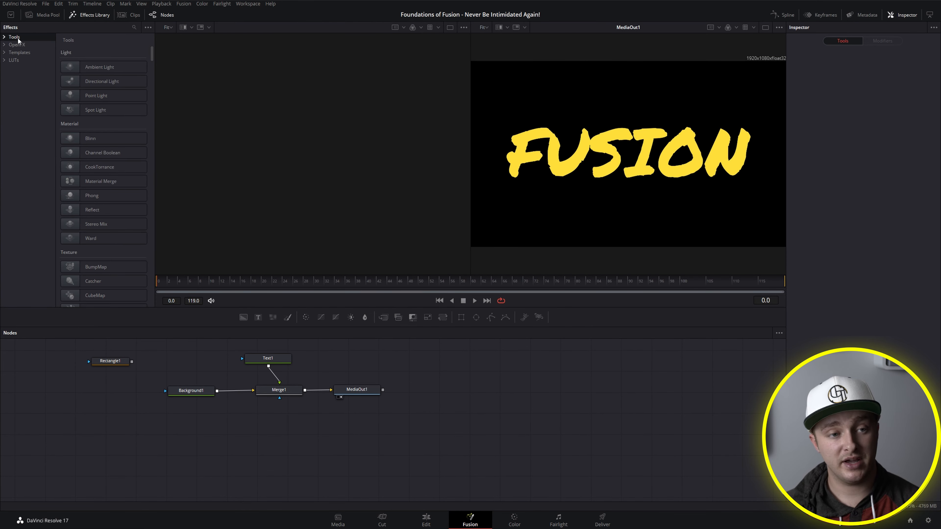
{"action": "left_click", "coordinate": [4, 37]}
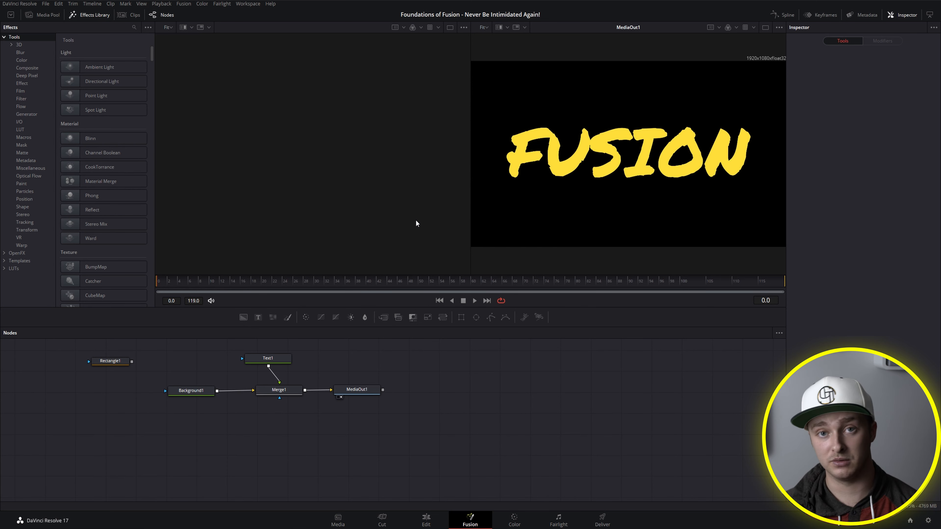
{"action": "left_click", "coordinate": [24, 68]}
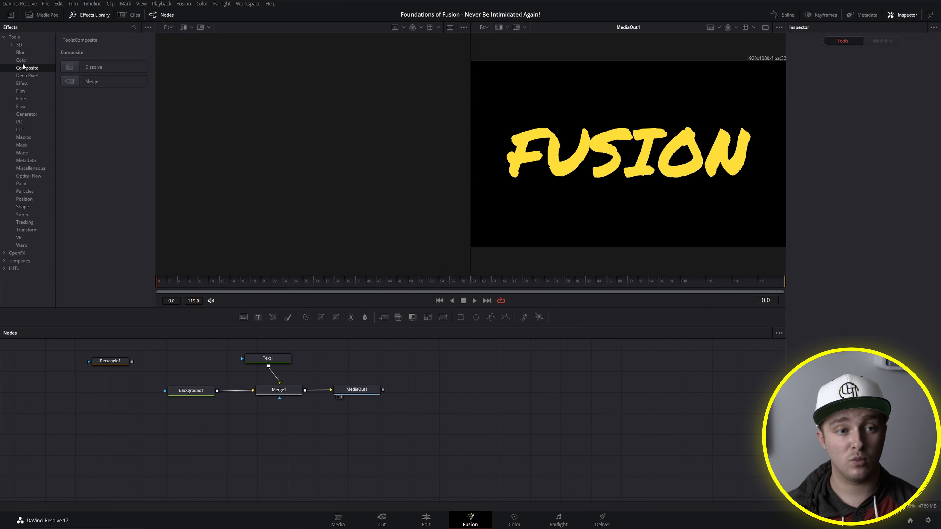
{"action": "left_click", "coordinate": [22, 61]}
{"action": "left_click", "coordinate": [26, 83]}
{"action": "left_click", "coordinate": [25, 90]}
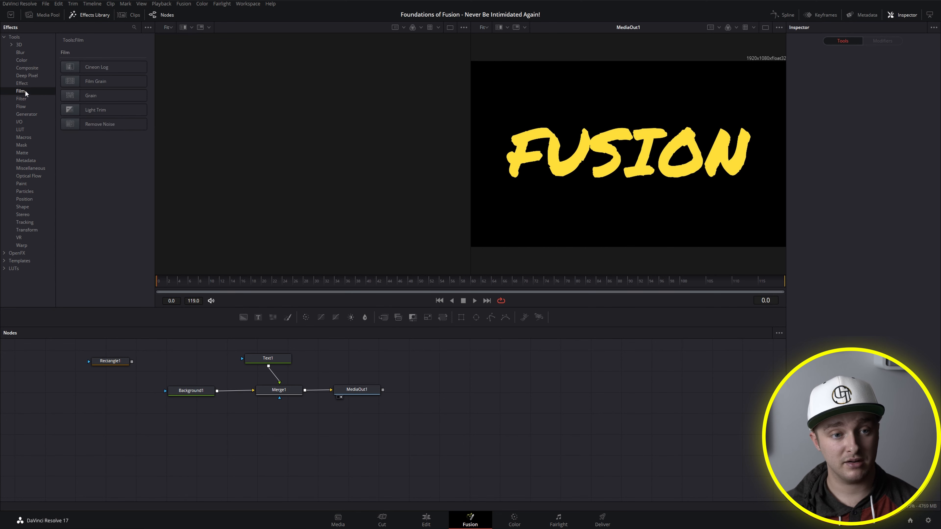
{"action": "left_click", "coordinate": [22, 99]}
{"action": "left_click", "coordinate": [24, 113]}
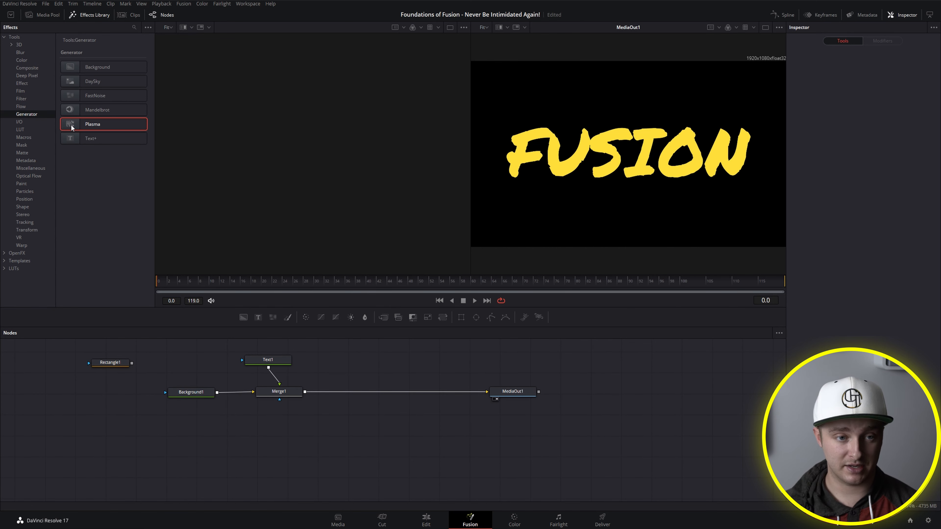
Step: Add a Plasma generator node and route its output into MediaOut1 in place of Merge1
{"action": "left_click_drag", "start_coordinate": [297, 197], "coordinate": [376, 368]}
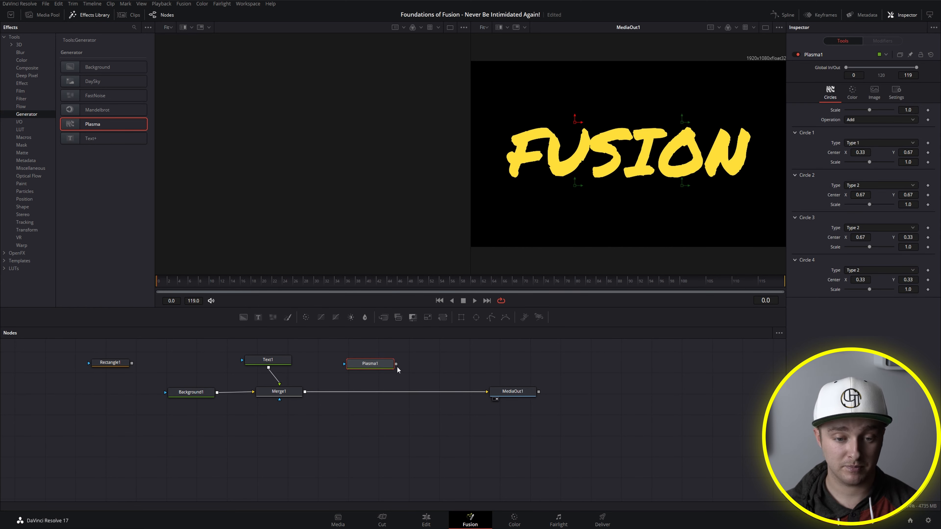
{"action": "left_click_drag", "start_coordinate": [442, 392], "coordinate": [486, 392]}
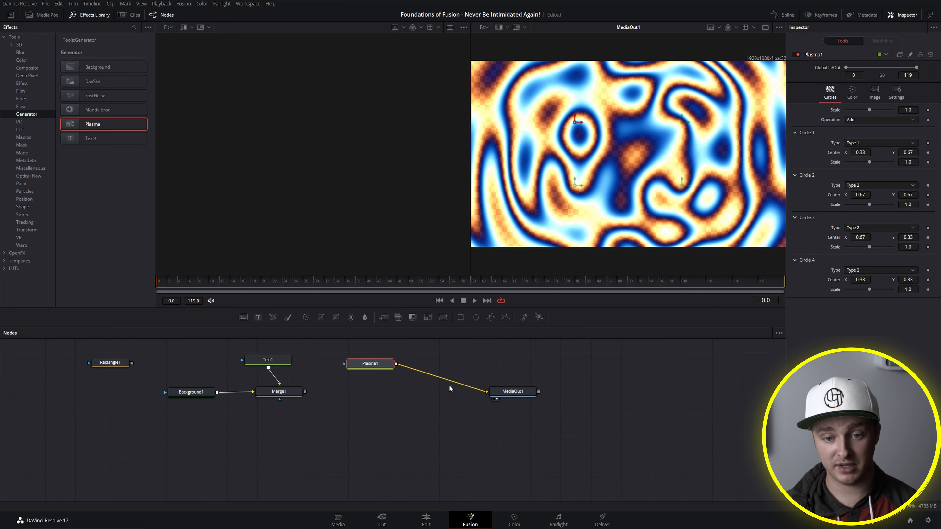
{"action": "left_click", "coordinate": [476, 388]}
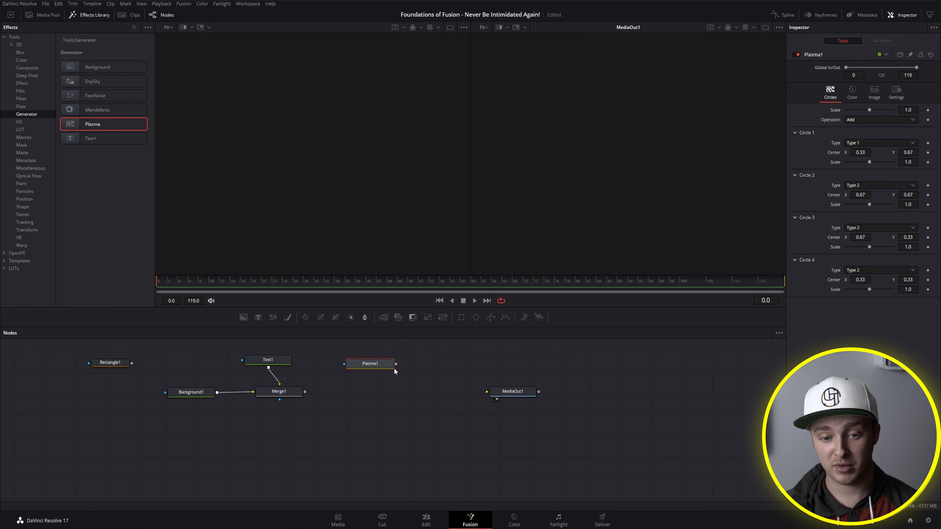
{"action": "key", "text": "1"}
{"action": "key", "text": "2"}
{"action": "left_click_drag", "start_coordinate": [396, 365], "coordinate": [502, 392]}
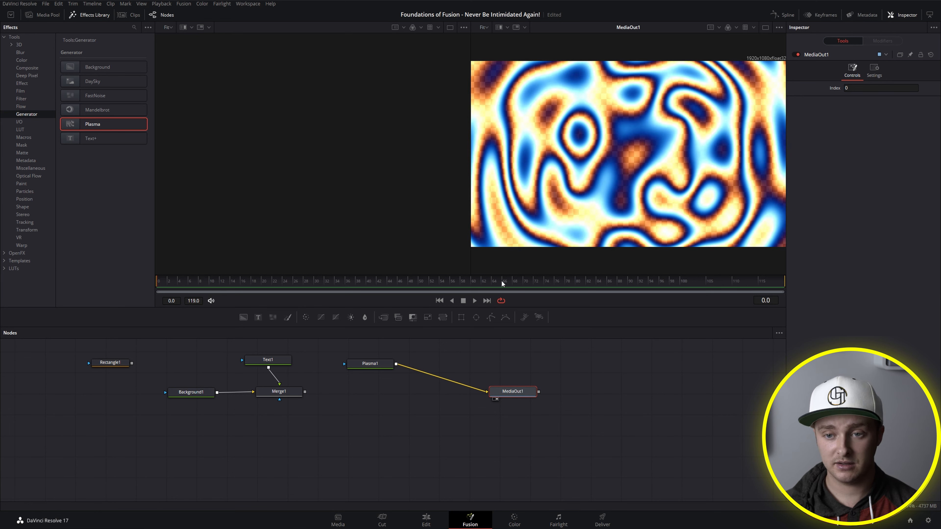
Step: Replace the Plasma node with a Mandelbrot generator node connected to MediaOut1
{"action": "left_click", "coordinate": [363, 361]}
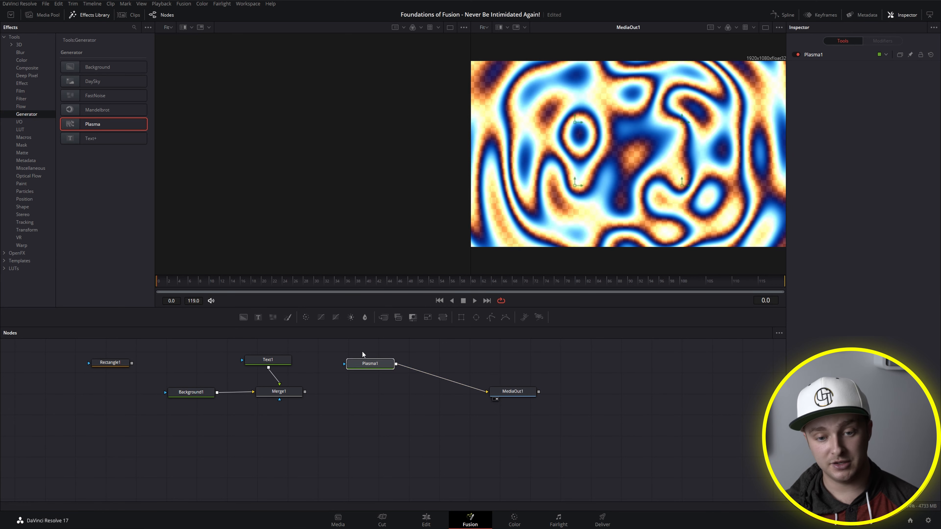
{"action": "key", "text": "Delete"}
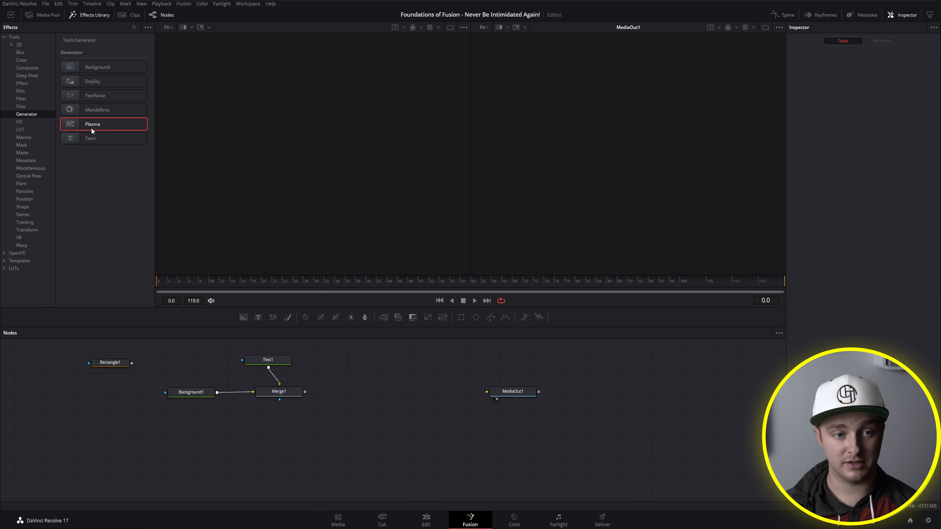
{"action": "left_click", "coordinate": [72, 112]}
{"action": "left_click_drag", "start_coordinate": [72, 112], "coordinate": [487, 392]}
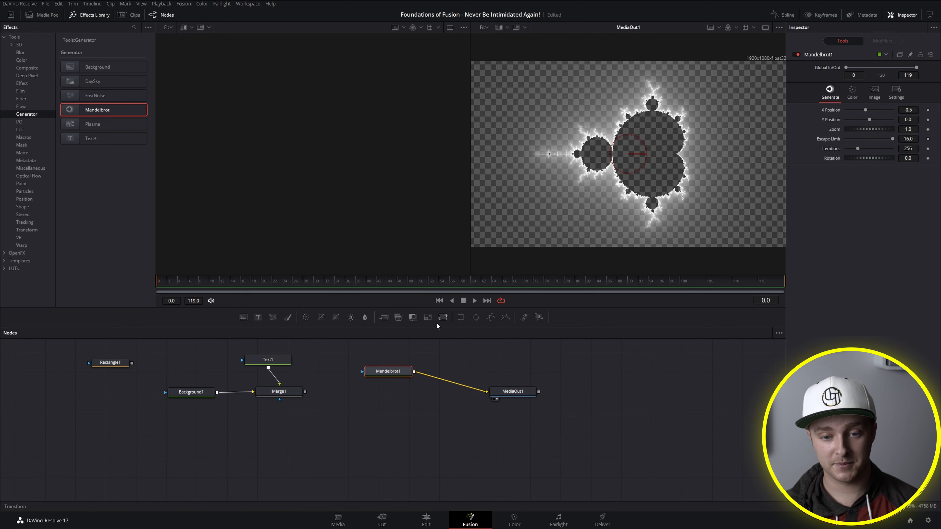
Step: Examine the library's tool categories from Miscellaneous through Tracking, and reconnect Merge1 to MediaOut1
{"action": "left_click", "coordinate": [36, 168]}
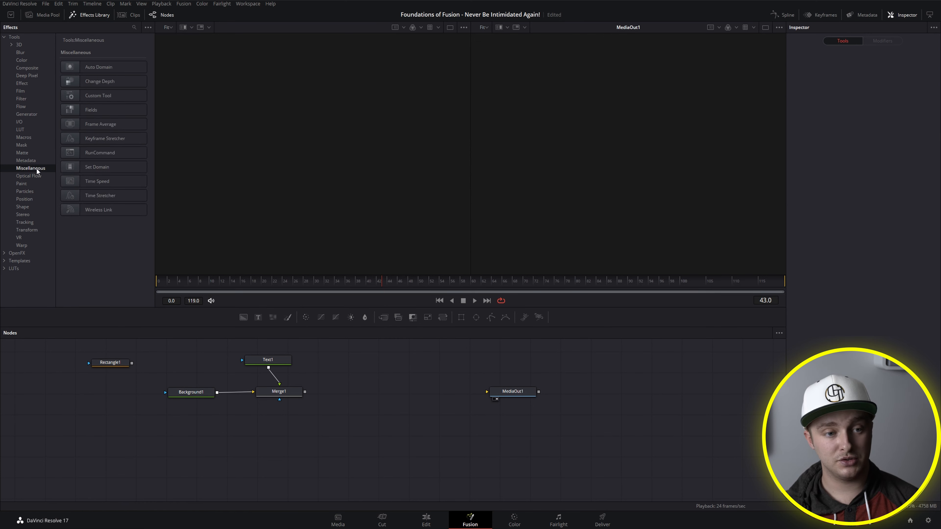
{"action": "left_click", "coordinate": [35, 178]}
{"action": "left_click", "coordinate": [32, 190]}
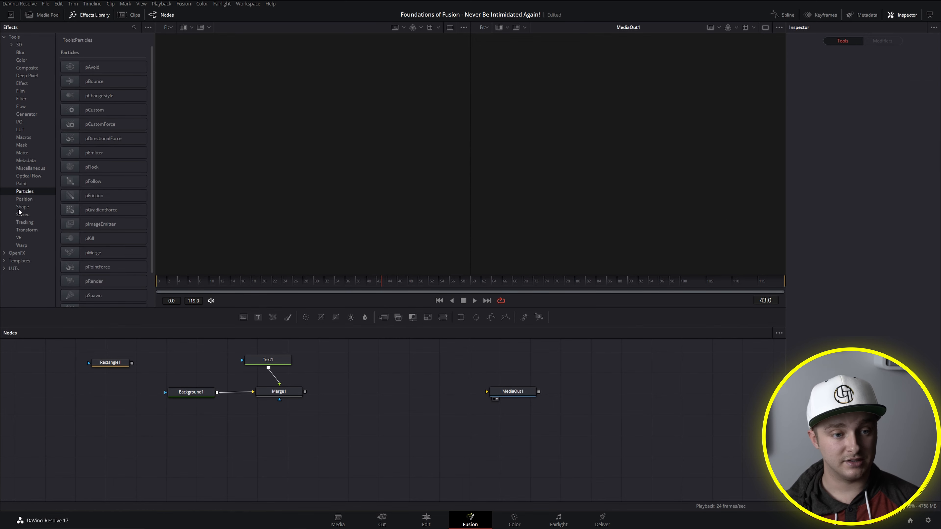
{"action": "left_click", "coordinate": [24, 200]}
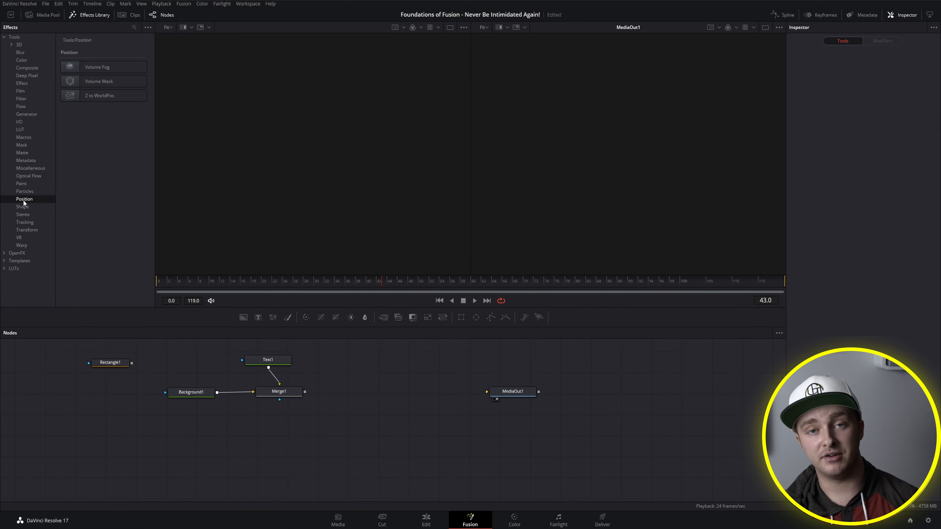
{"action": "left_click", "coordinate": [22, 208]}
{"action": "left_click", "coordinate": [24, 215]}
{"action": "left_click", "coordinate": [27, 223]}
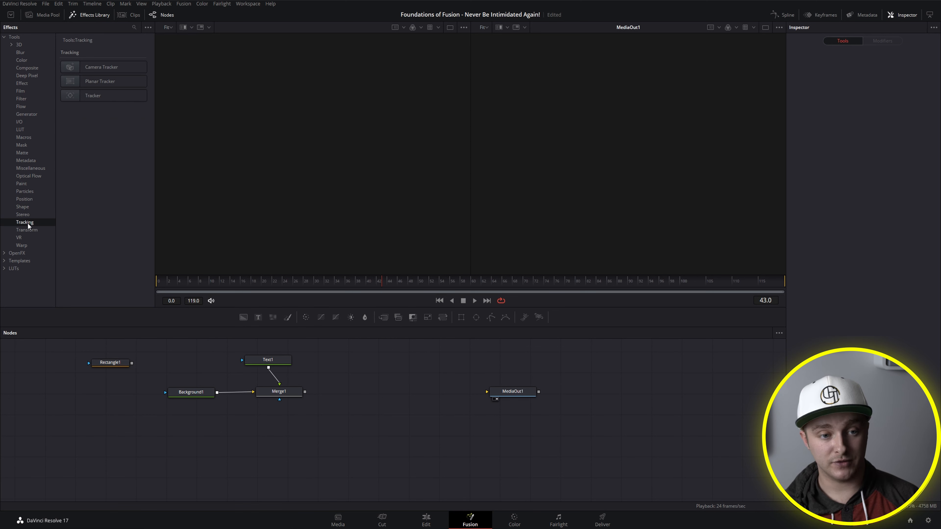
{"action": "left_click_drag", "start_coordinate": [304, 391], "coordinate": [513, 392]}
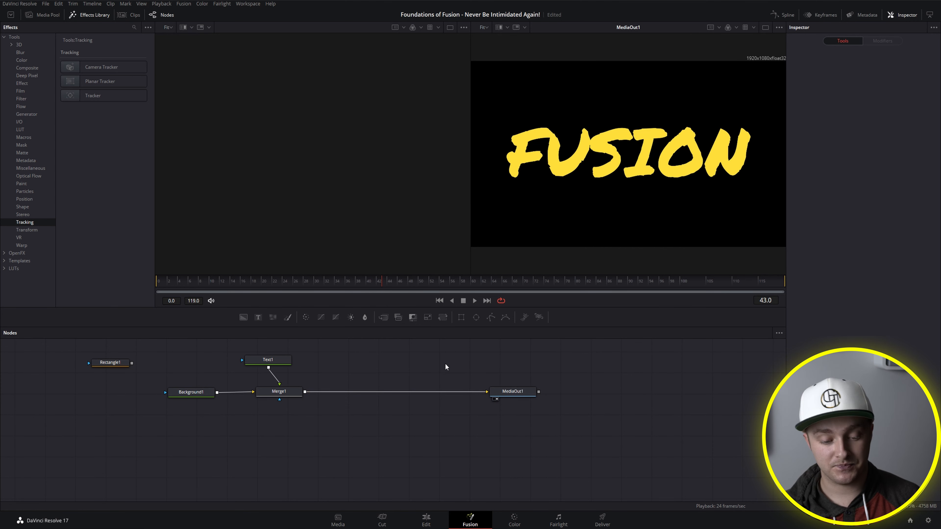
Step: Add the DVE effect from the library's Templates to the node area between Merge1 and MediaOut1
{"action": "left_click", "coordinate": [26, 261]}
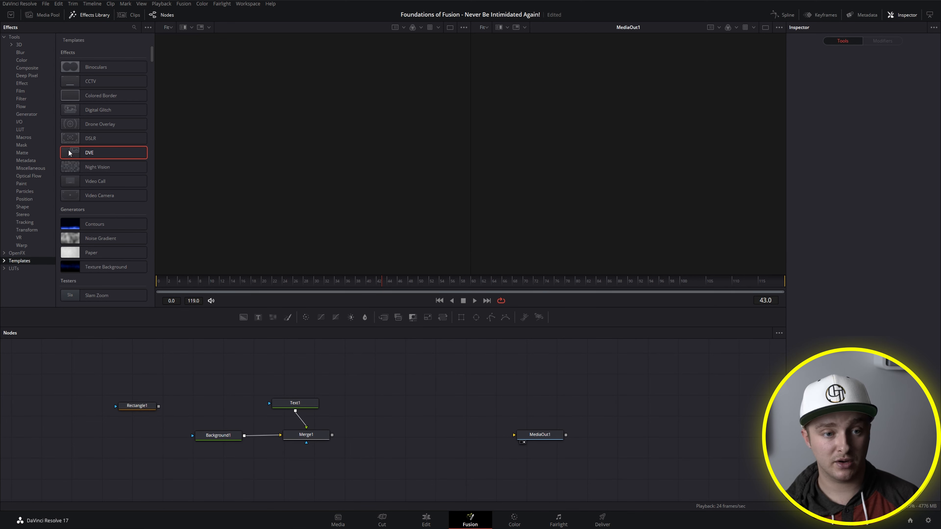
{"action": "left_click_drag", "start_coordinate": [126, 155], "coordinate": [438, 412]}
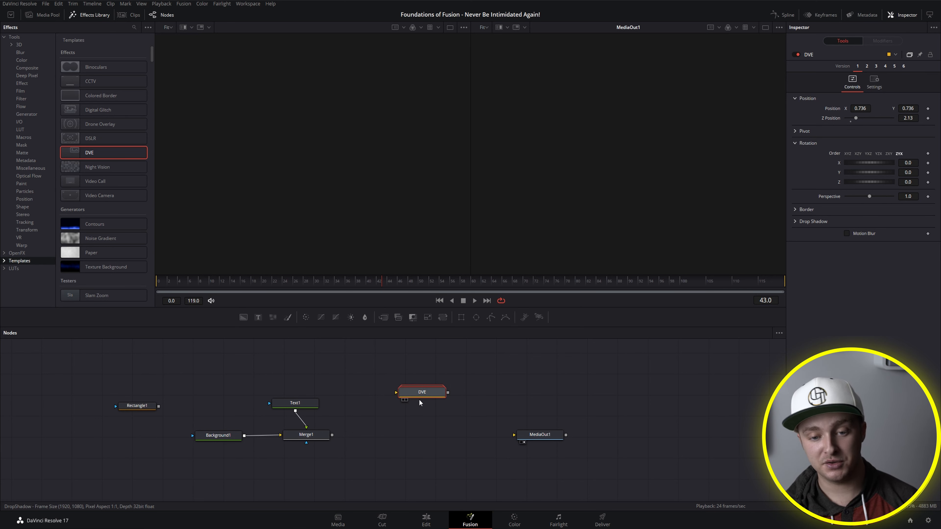
{"action": "left_click", "coordinate": [436, 412]}
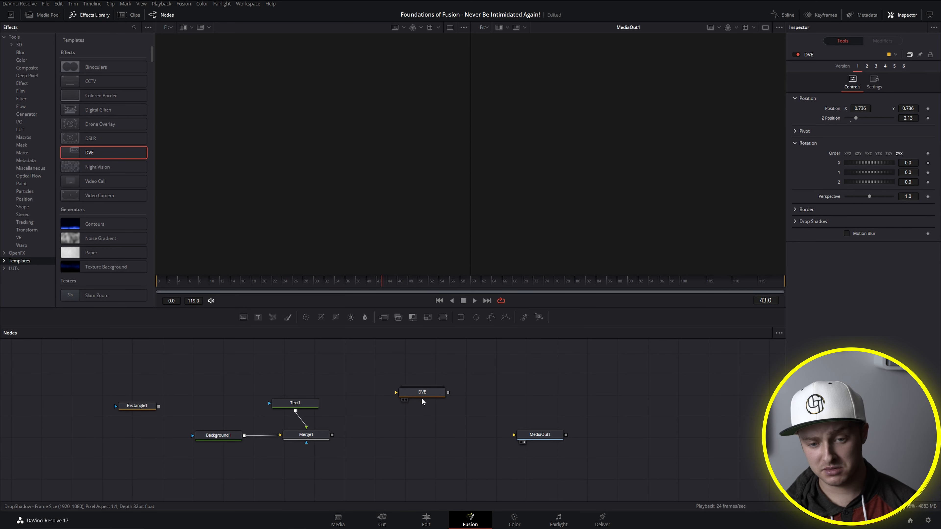
Step: Expand the DVE group to show its internal nodes, shift it upward, and collapse it again
{"action": "right_click", "coordinate": [421, 397]}
{"action": "left_click", "coordinate": [426, 418]}
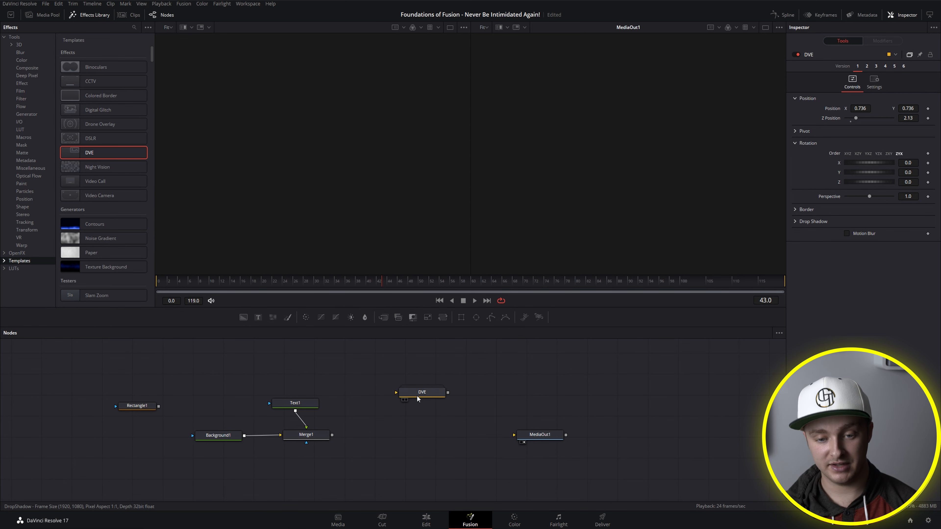
{"action": "key", "text": "ctrl+e"}
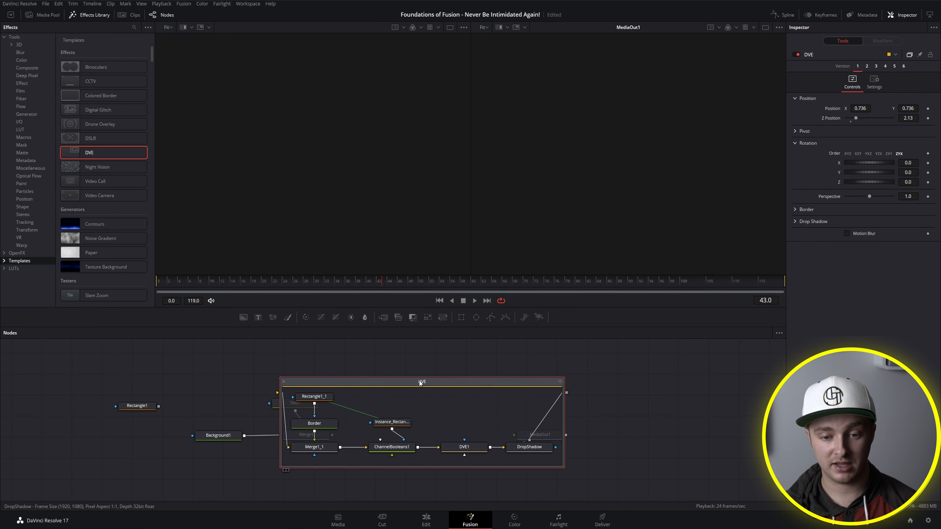
{"action": "left_click_drag", "start_coordinate": [477, 373], "coordinate": [461, 343]}
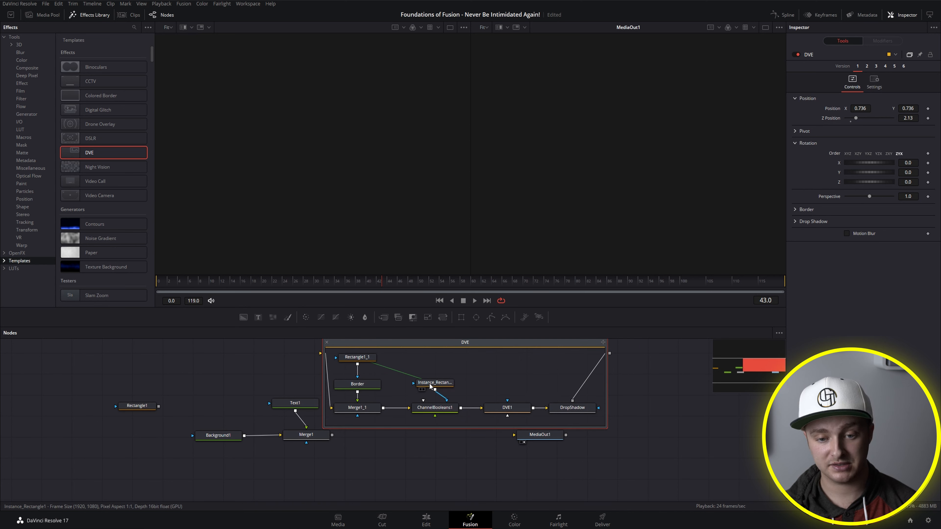
{"action": "left_click", "coordinate": [327, 342]}
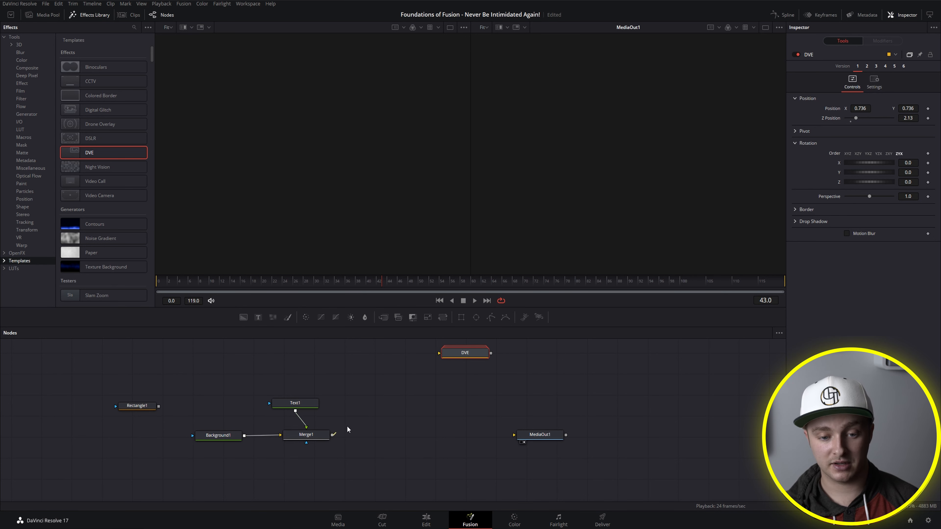
Step: Connect Merge1 through the DVE node to MediaOut1 and reposition the DVE node between them
{"action": "left_click_drag", "start_coordinate": [332, 434], "coordinate": [447, 359]}
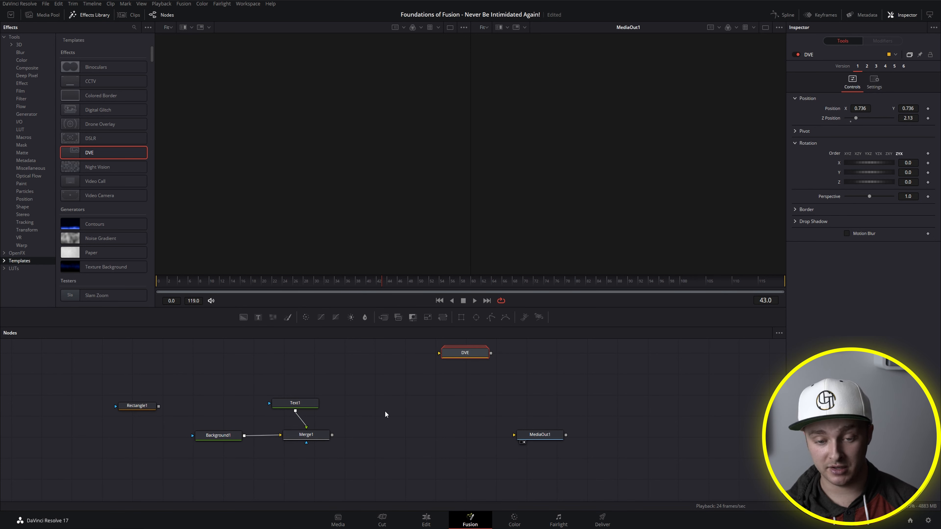
{"action": "left_click_drag", "start_coordinate": [332, 435], "coordinate": [527, 444]}
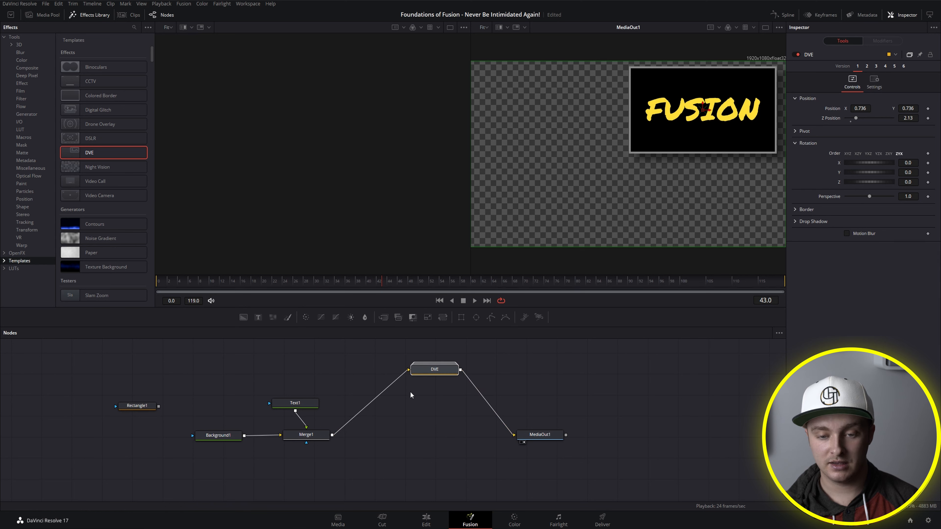
{"action": "left_click_drag", "start_coordinate": [434, 370], "coordinate": [423, 394]}
Step: Detach the DVE node, reconnect Merge1 directly to MediaOut1, and delete the DVE node
{"action": "left_click_drag", "start_coordinate": [496, 425], "coordinate": [500, 429]}
{"action": "left_click", "coordinate": [387, 405]}
{"action": "left_click_drag", "start_coordinate": [384, 402], "coordinate": [378, 408]}
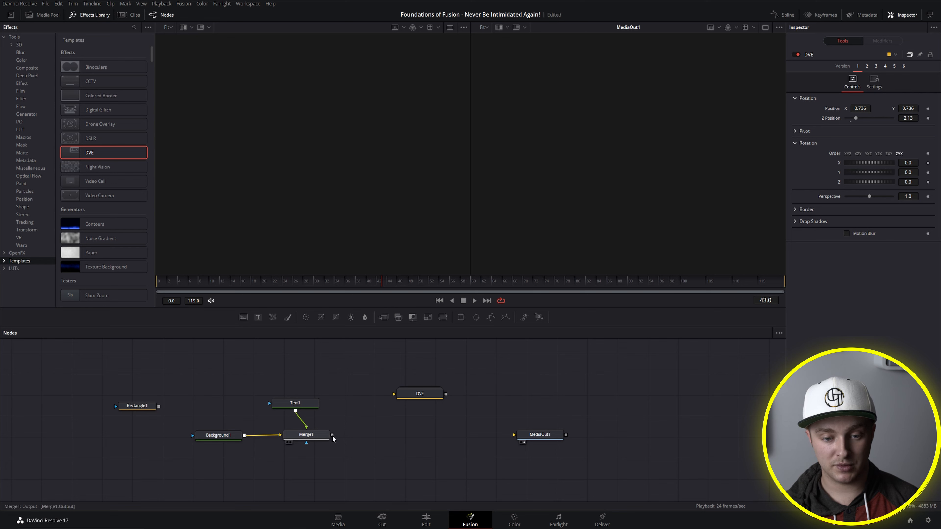
{"action": "left_click_drag", "start_coordinate": [333, 437], "coordinate": [540, 441]}
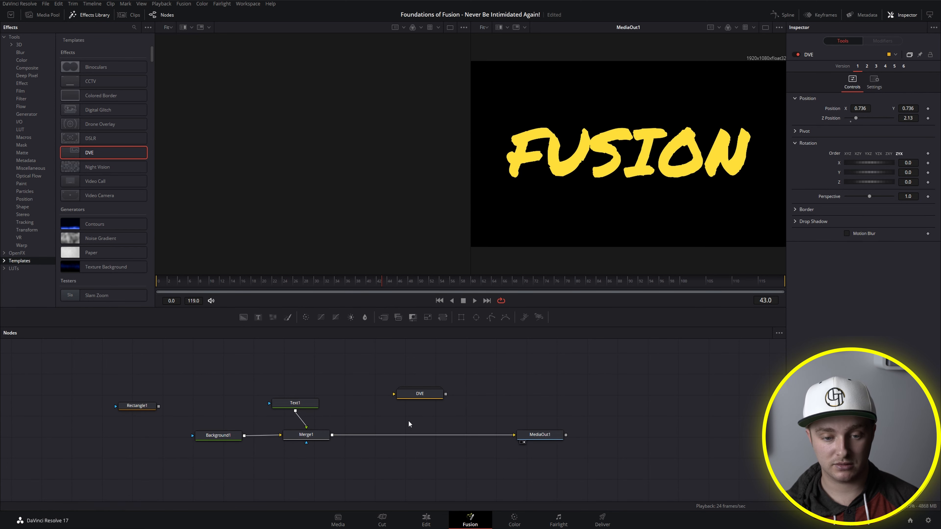
{"action": "left_click", "coordinate": [435, 393]}
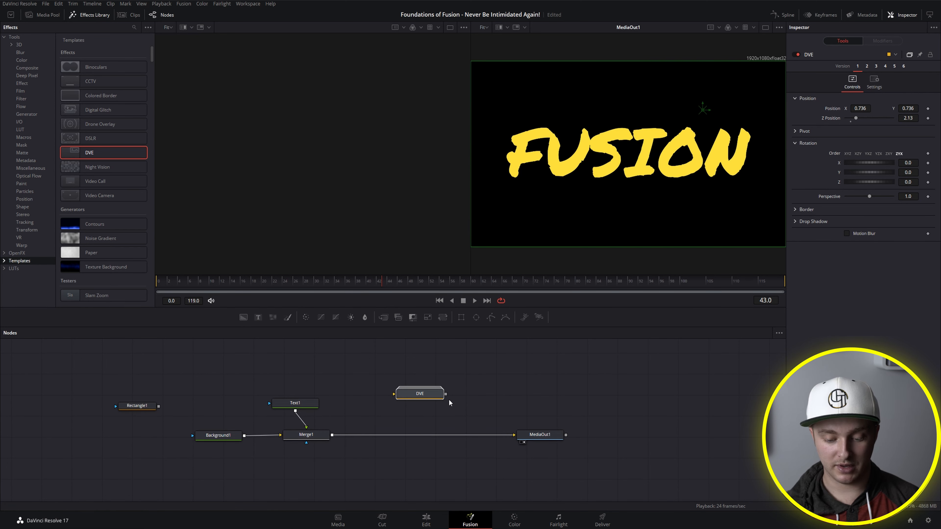
{"action": "key", "text": "Delete"}
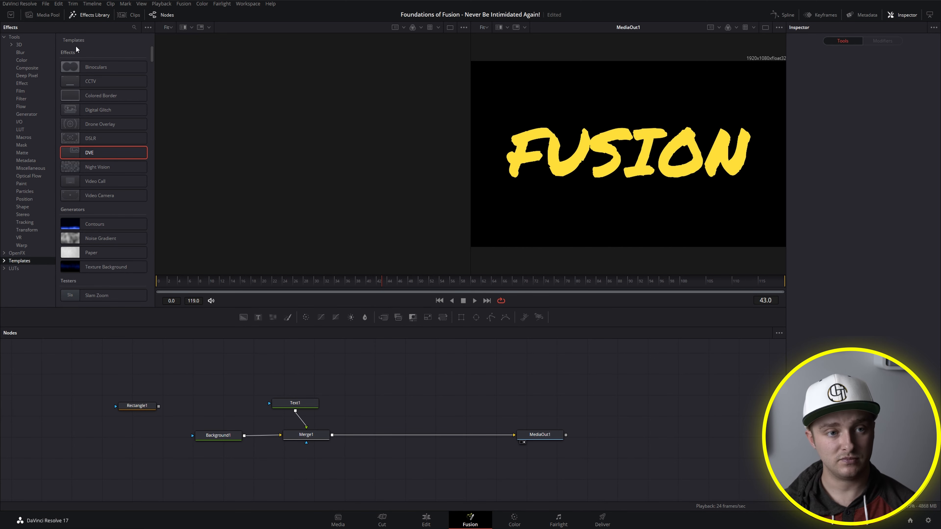
Step: Display the Media Pool and the strip of timeline clip thumbnails
{"action": "left_click", "coordinate": [50, 19]}
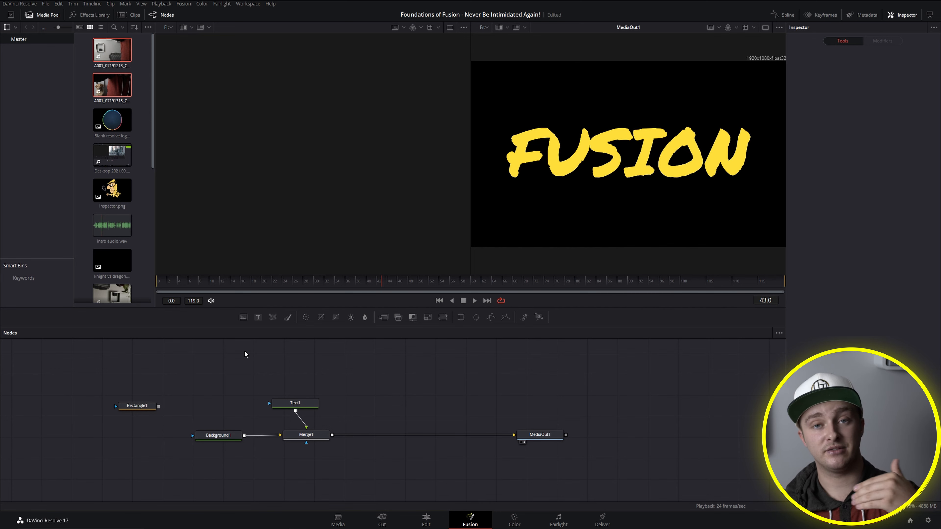
{"action": "left_click", "coordinate": [133, 16]}
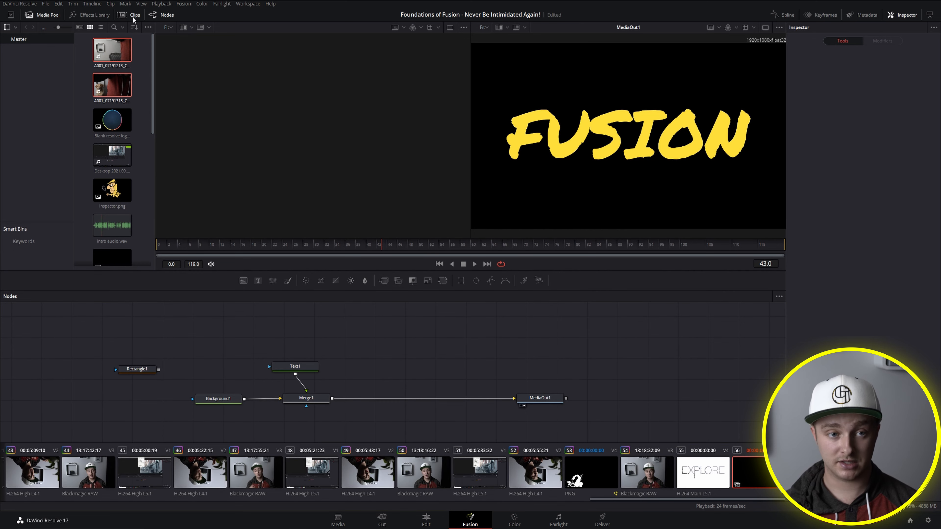
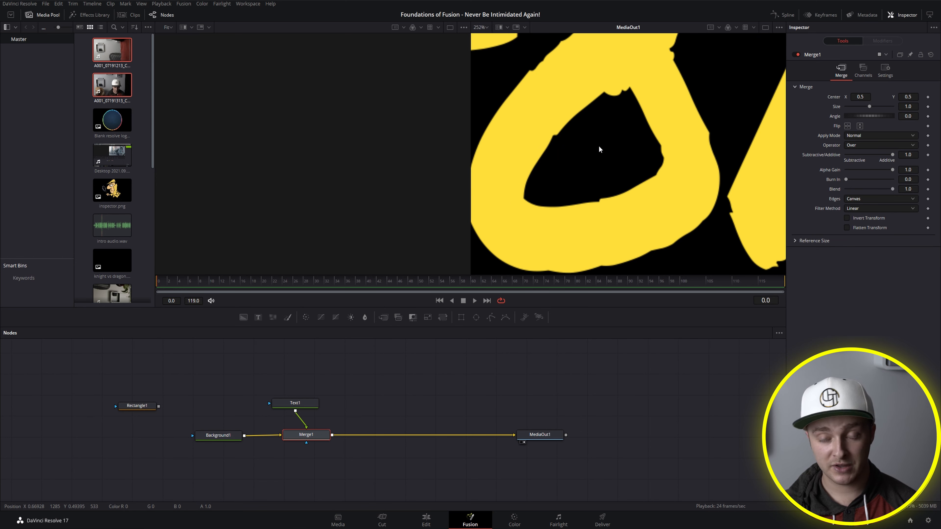
Step: Examine the MediaOut1 image at different zoom levels and pan positions, and restore the viewer to Fit
{"action": "scroll", "coordinate": [599, 148], "scroll_direction": "down", "scroll_amount": 10}
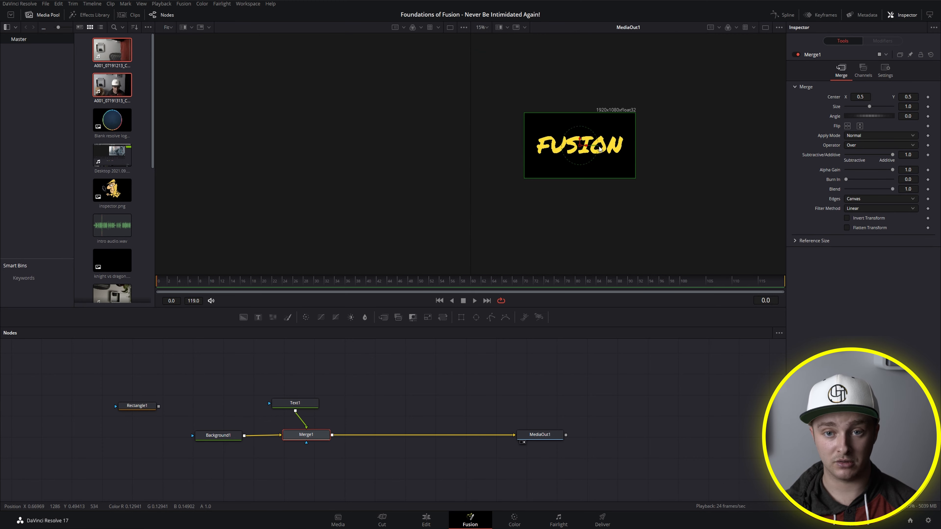
{"action": "scroll", "coordinate": [578, 150], "scroll_direction": "up", "scroll_amount": 4}
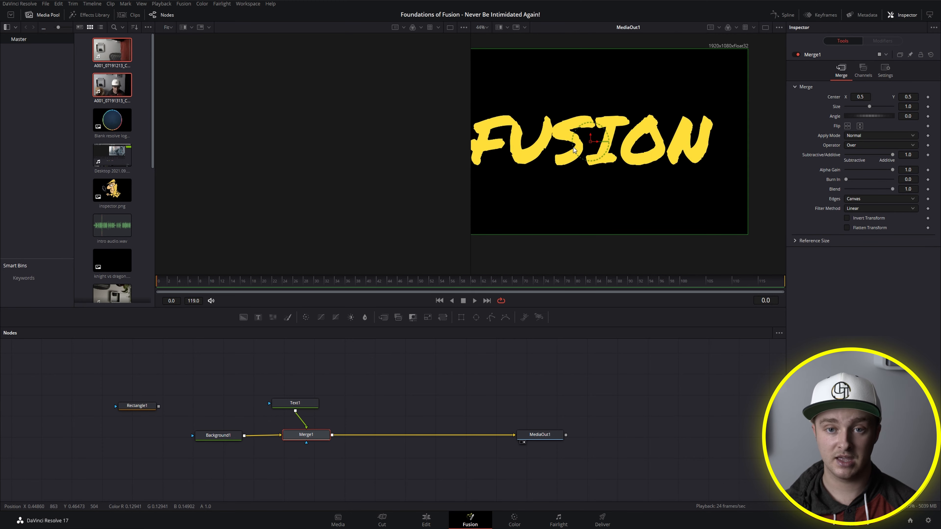
{"action": "scroll", "coordinate": [637, 157], "scroll_direction": "down", "scroll_amount": 6}
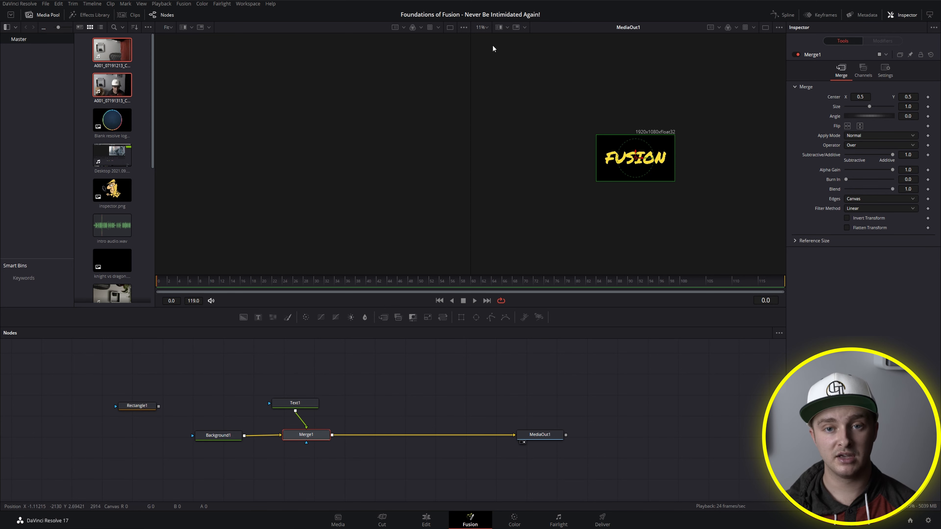
{"action": "left_click", "coordinate": [483, 28]}
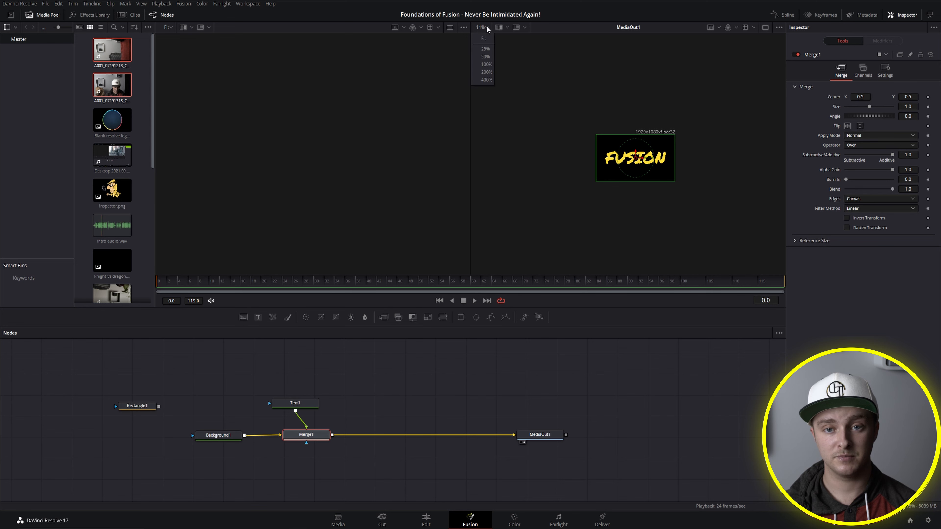
{"action": "left_click", "coordinate": [483, 39]}
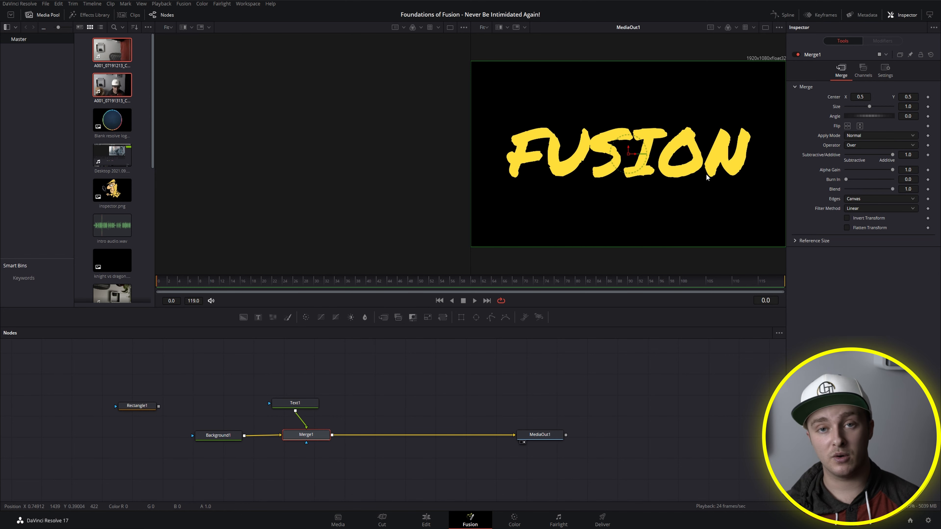
{"action": "left_click_drag", "start_coordinate": [706, 173], "coordinate": [891, 131]}
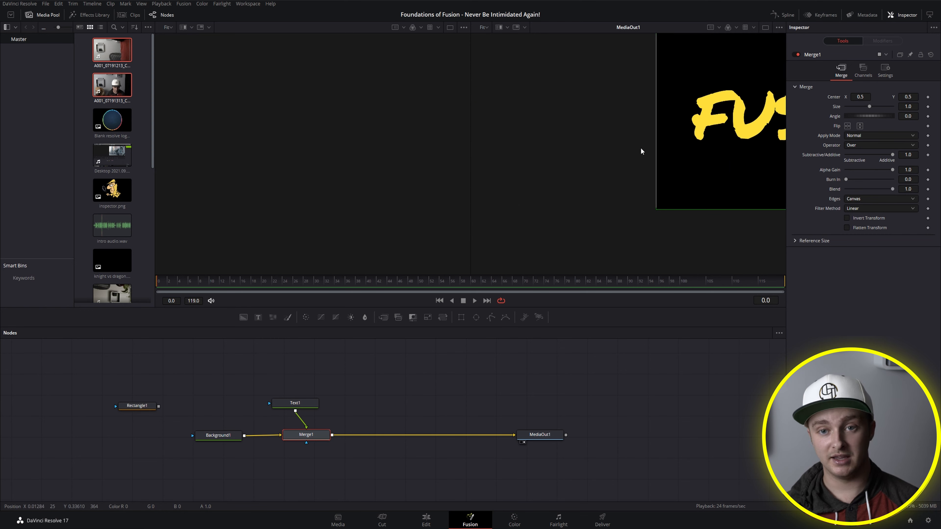
{"action": "left_click", "coordinate": [487, 27]}
{"action": "left_click", "coordinate": [486, 40]}
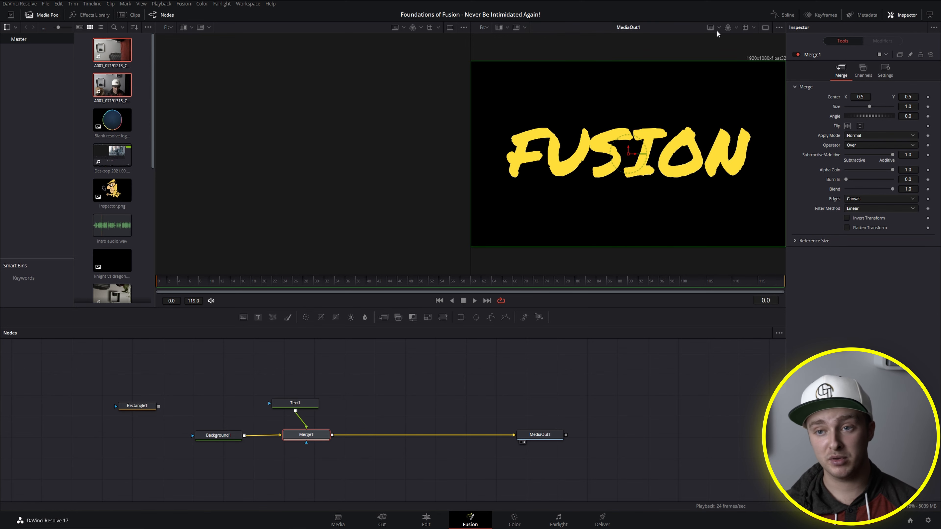
Step: Try the single-viewer layout, return to dual viewers, and toggle Merge1's display in the empty viewer
{"action": "left_click", "coordinate": [765, 27]}
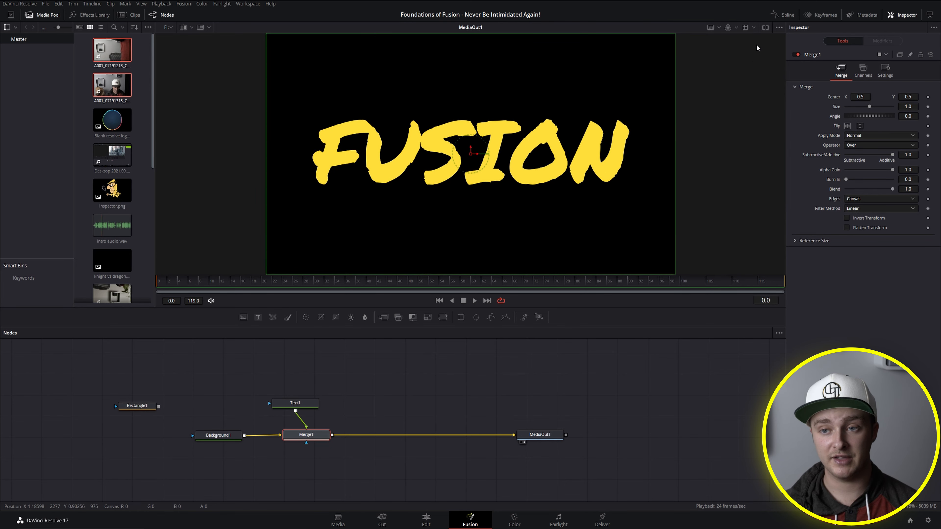
{"action": "left_click", "coordinate": [765, 28]}
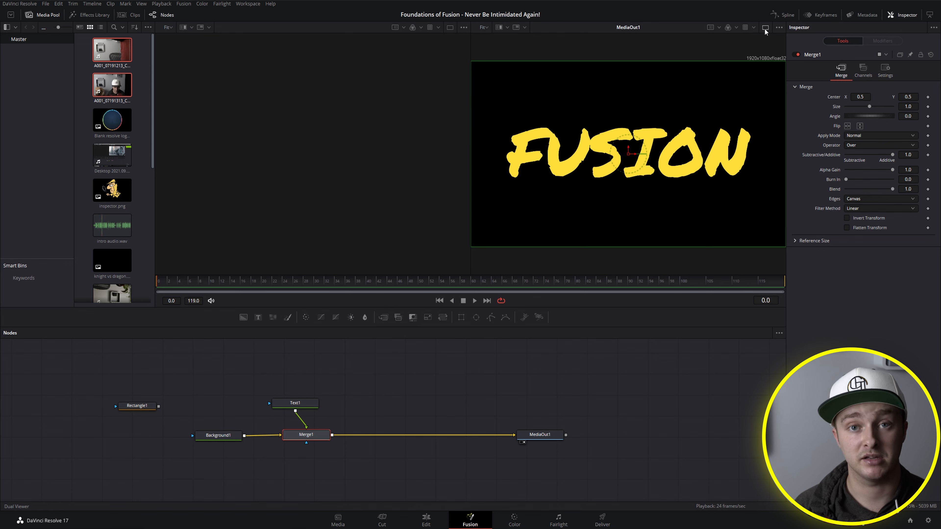
{"action": "key", "text": "1"}
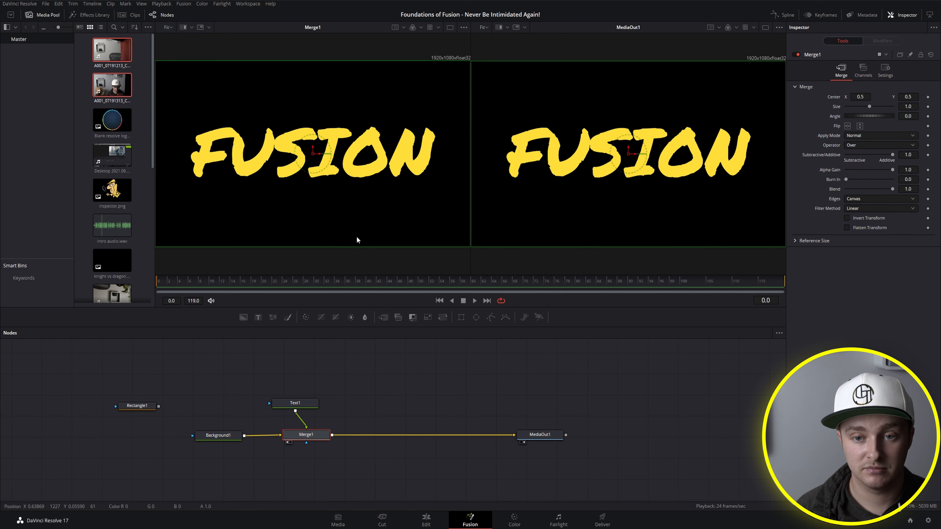
{"action": "key", "text": "1"}
{"action": "key", "text": "1"}
{"action": "key", "text": "1"}
{"action": "key", "text": "1"}
{"action": "key", "text": "1"}
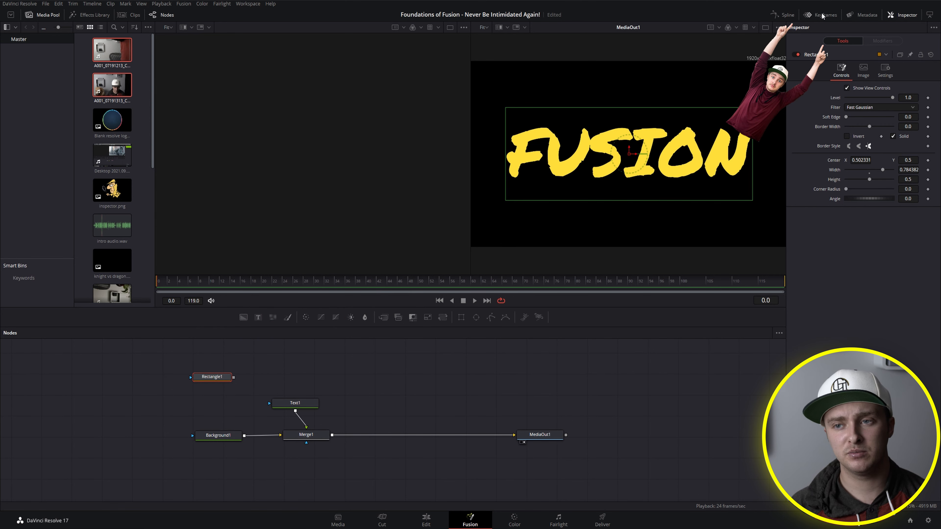
Step: Display the Spline editor beside the node graph and shift the Rectangle1 node slightly up and away from Text1
{"action": "left_click", "coordinate": [789, 16]}
{"action": "left_click", "coordinate": [787, 16]}
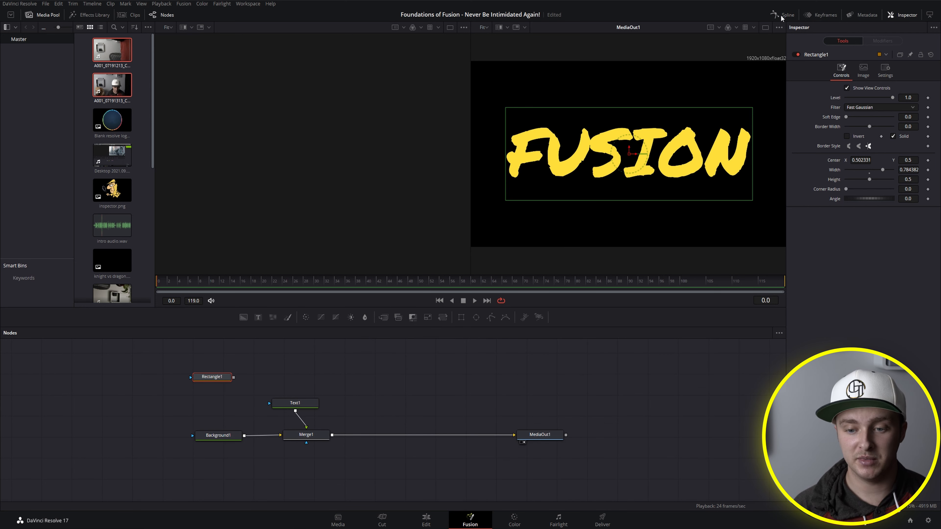
{"action": "left_click", "coordinate": [782, 18]}
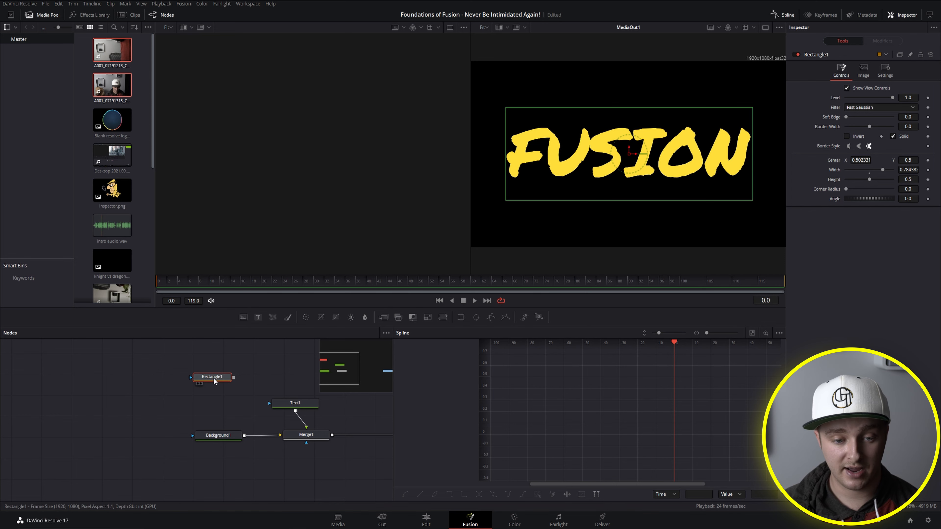
{"action": "left_click_drag", "start_coordinate": [213, 379], "coordinate": [207, 375]}
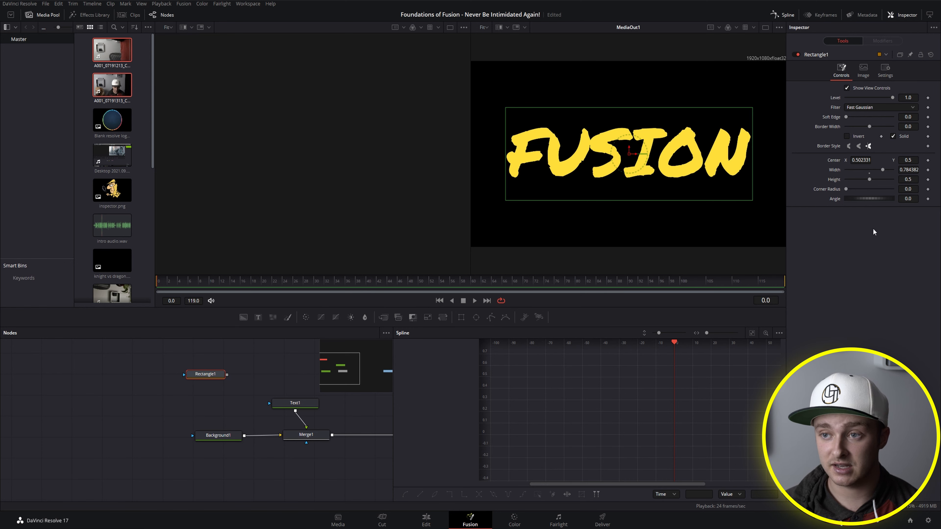
{"action": "left_click", "coordinate": [909, 16]}
{"action": "left_click", "coordinate": [912, 15]}
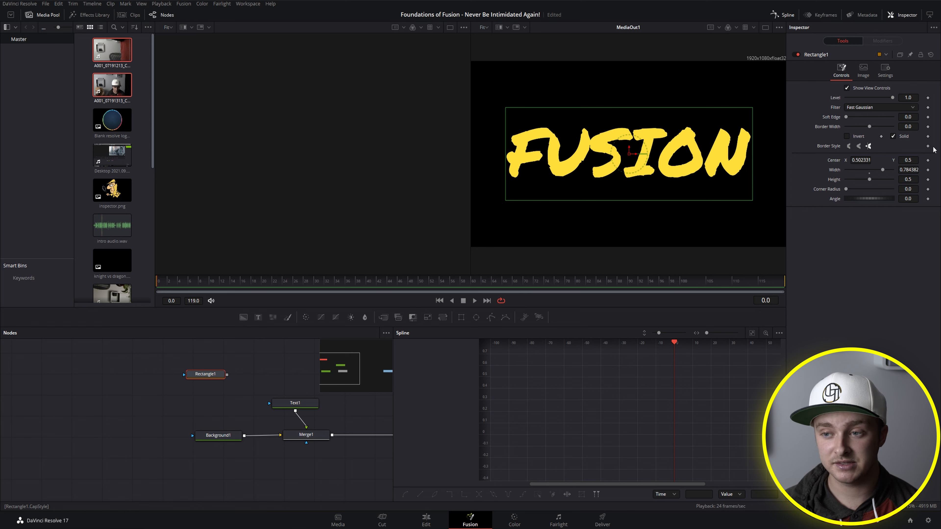
Step: Keyframe Rectangle1's Center at frame 0
{"action": "left_click", "coordinate": [928, 161]}
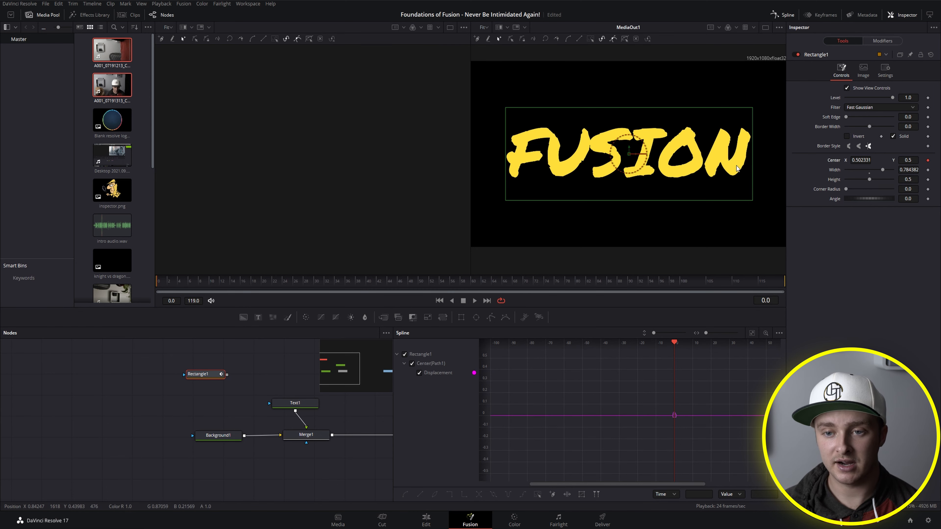
{"action": "left_click", "coordinate": [213, 282]}
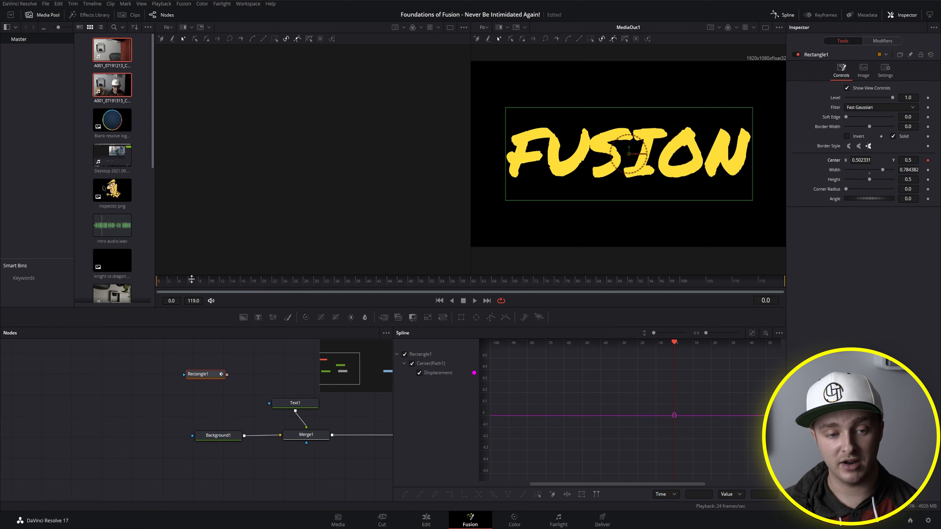
{"action": "left_click_drag", "start_coordinate": [191, 280], "coordinate": [132, 282]}
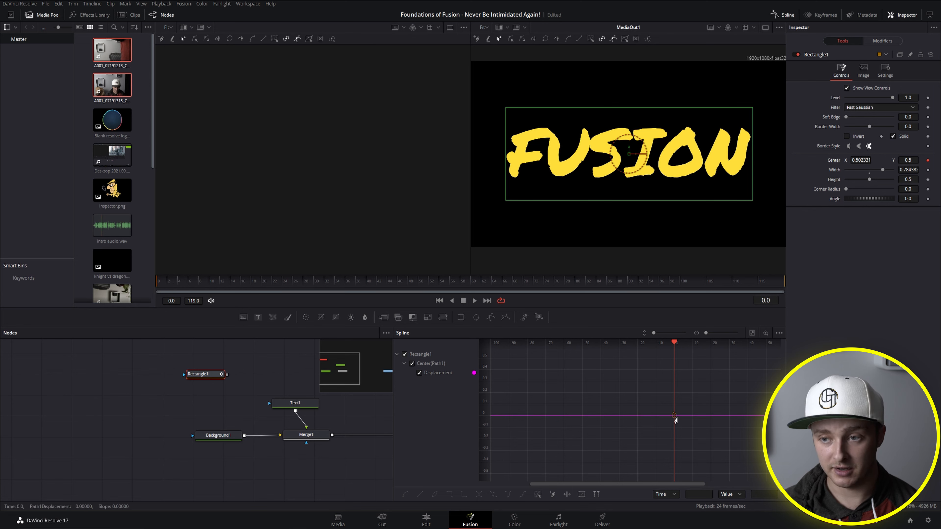
{"action": "left_click", "coordinate": [928, 161]}
{"action": "left_click", "coordinate": [927, 162]}
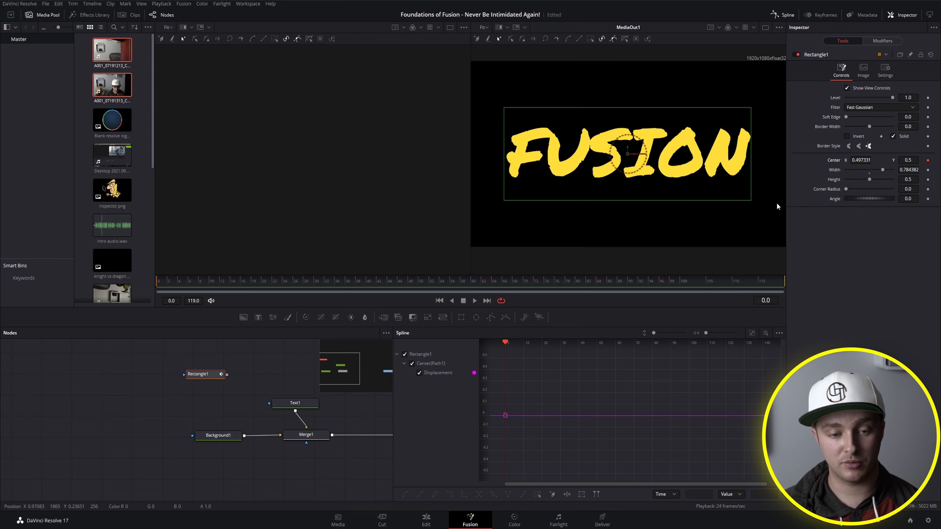
Step: View Rectangle1 in the empty viewer and animate its Center X from about -0.393 at frame 0 to about 0.501 at frame 5
{"action": "key", "text": "1"}
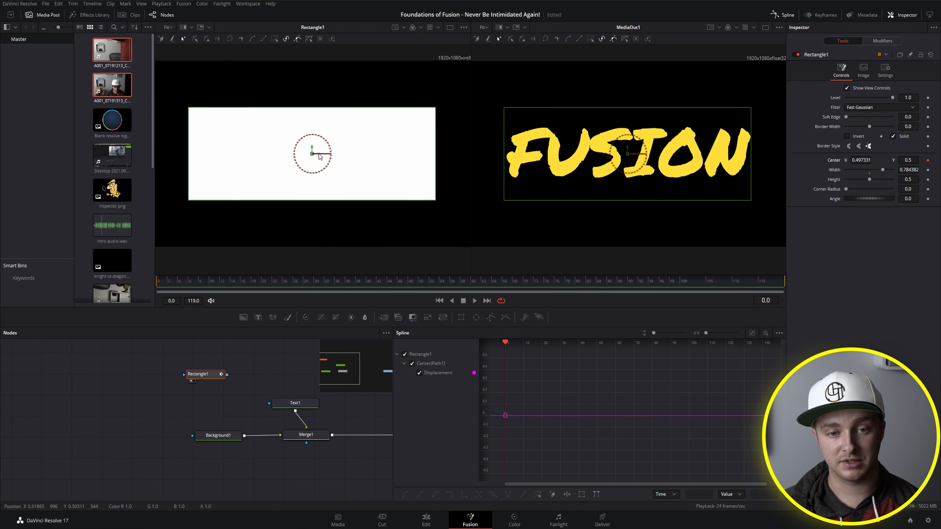
{"action": "left_click_drag", "start_coordinate": [319, 154], "coordinate": [37, 150]}
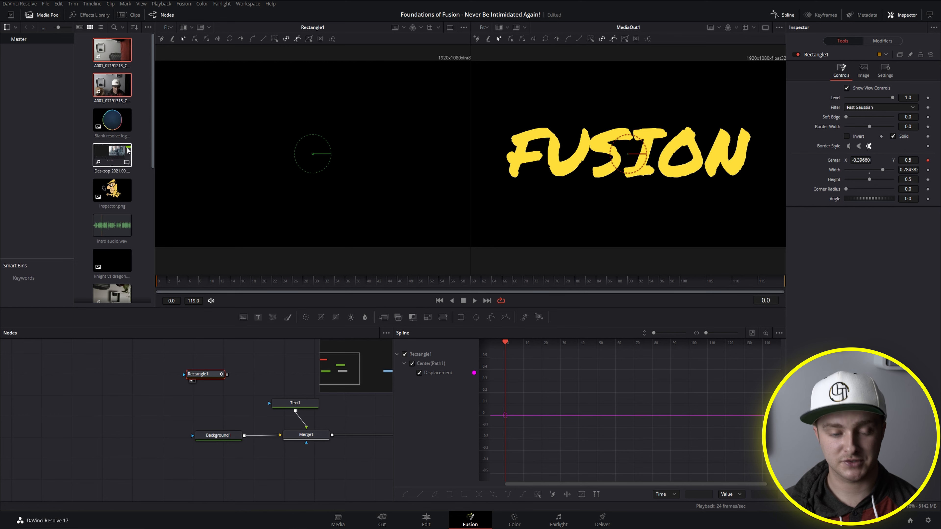
{"action": "scroll", "coordinate": [165, 144], "scroll_direction": "down", "scroll_amount": 5}
{"action": "left_click_drag", "start_coordinate": [190, 146], "coordinate": [252, 153]}
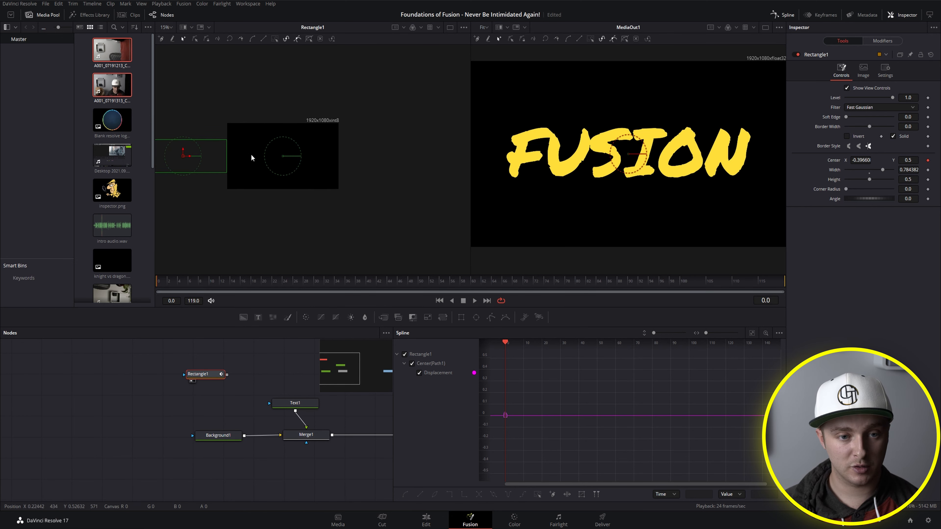
{"action": "left_click_drag", "start_coordinate": [189, 149], "coordinate": [189, 149]}
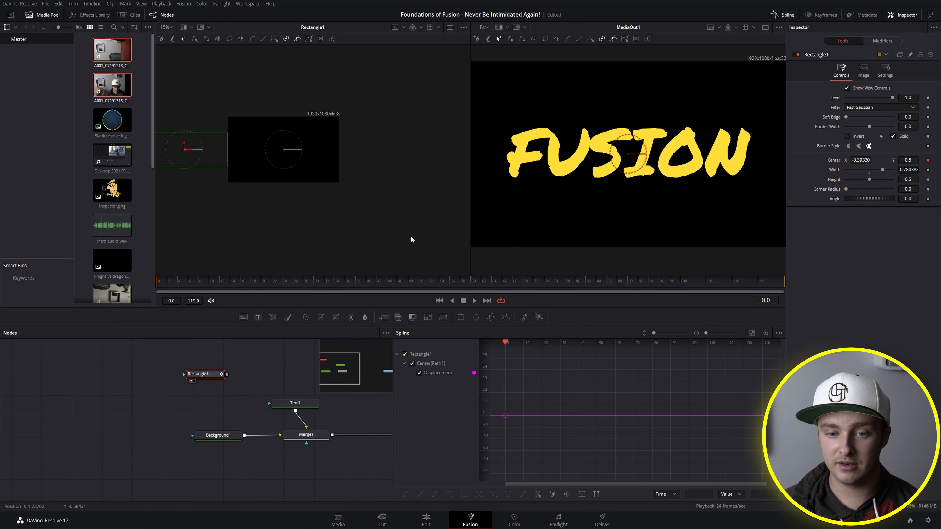
{"action": "left_click_drag", "start_coordinate": [176, 283], "coordinate": [185, 281]}
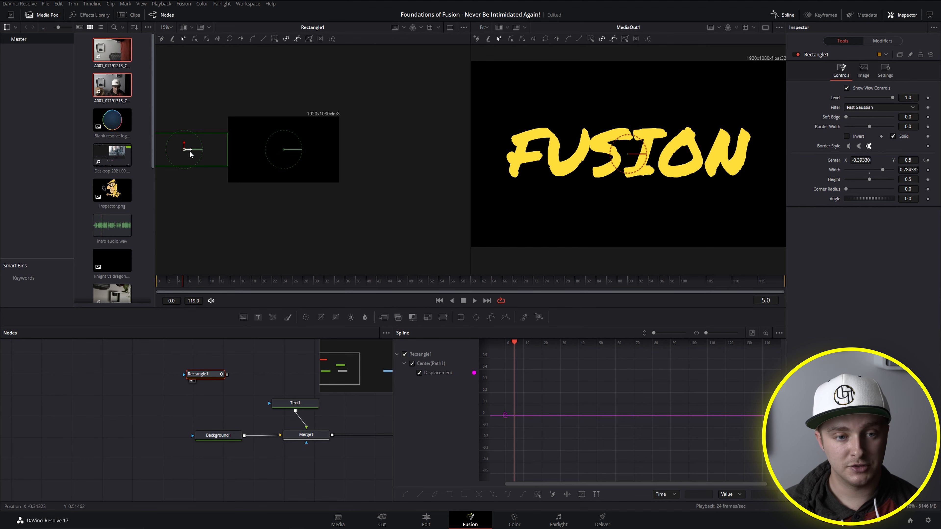
{"action": "left_click_drag", "start_coordinate": [189, 151], "coordinate": [290, 157]}
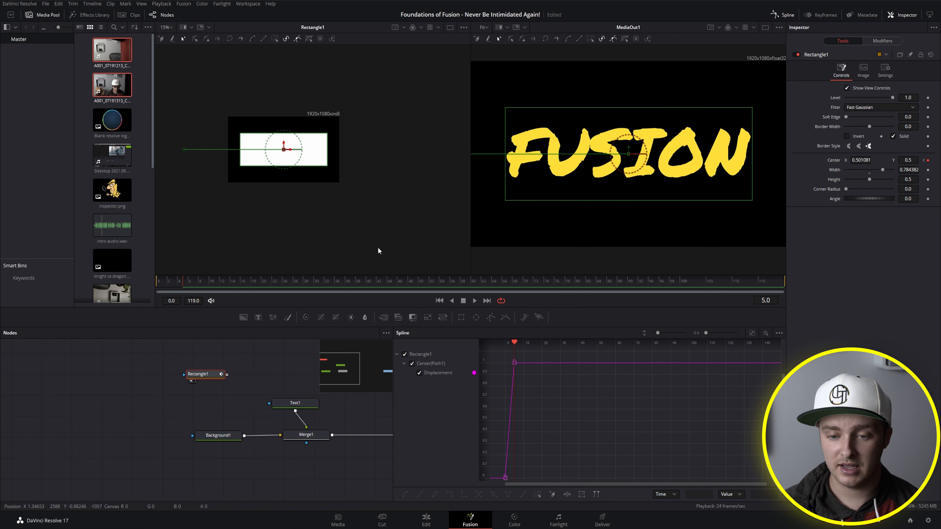
Step: Curve the Displacement spline by pulling out the incoming handle of the frame 5 keyframe, and preview the motion
{"action": "left_click_drag", "start_coordinate": [547, 437], "coordinate": [622, 426]}
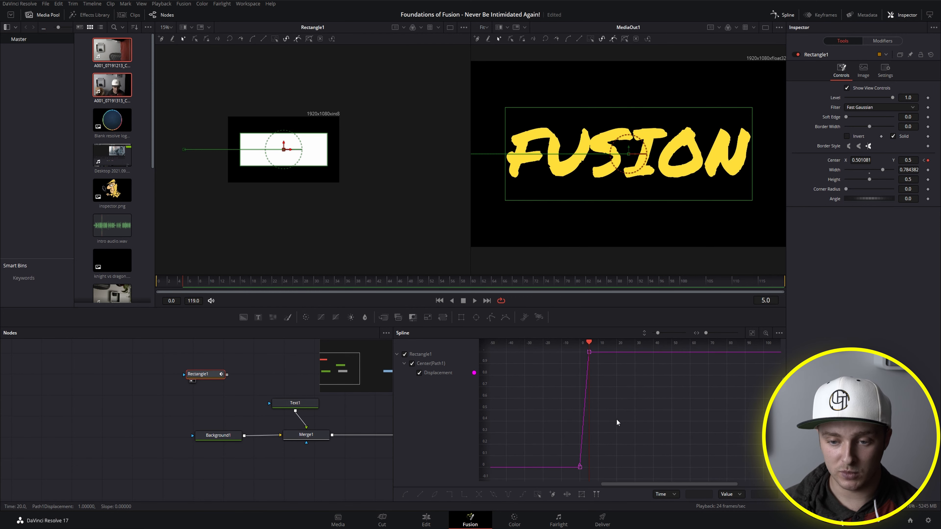
{"action": "scroll", "coordinate": [616, 418], "scroll_direction": "down", "scroll_amount": 2}
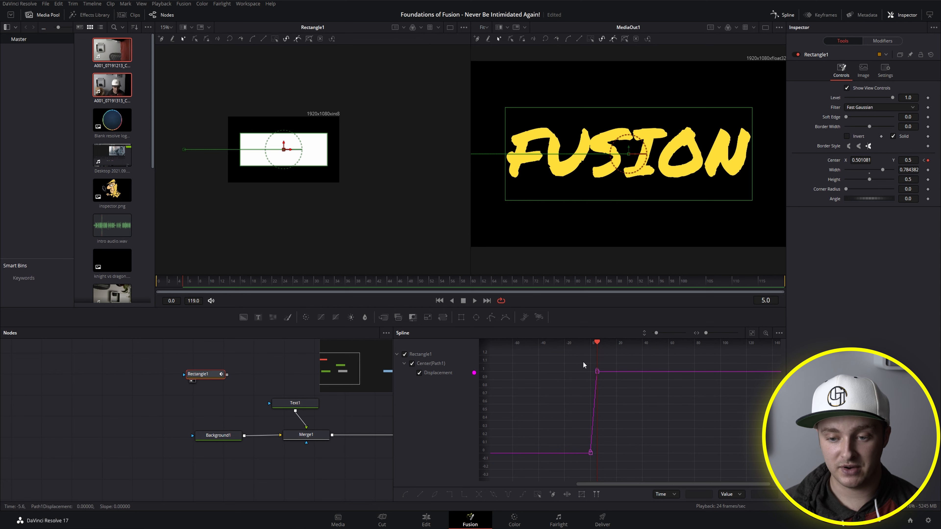
{"action": "left_click", "coordinate": [597, 371]}
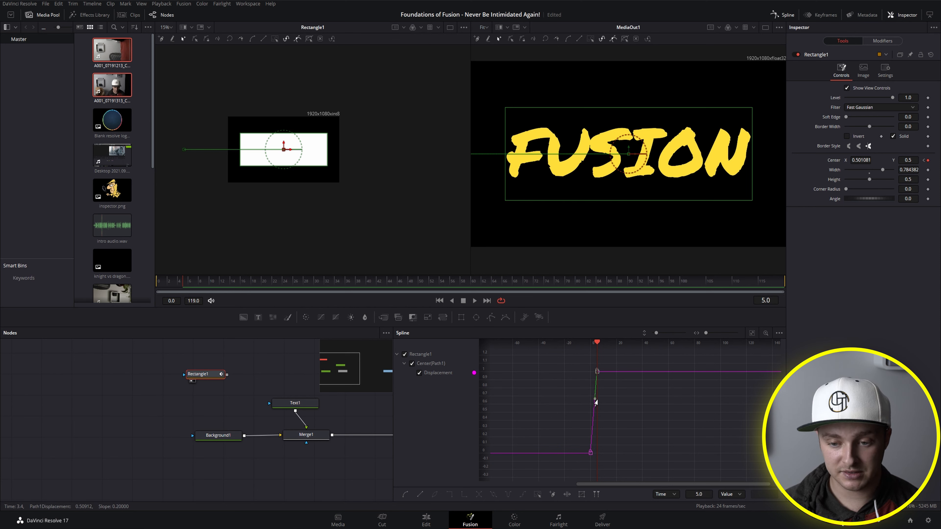
{"action": "left_click_drag", "start_coordinate": [595, 402], "coordinate": [562, 394]}
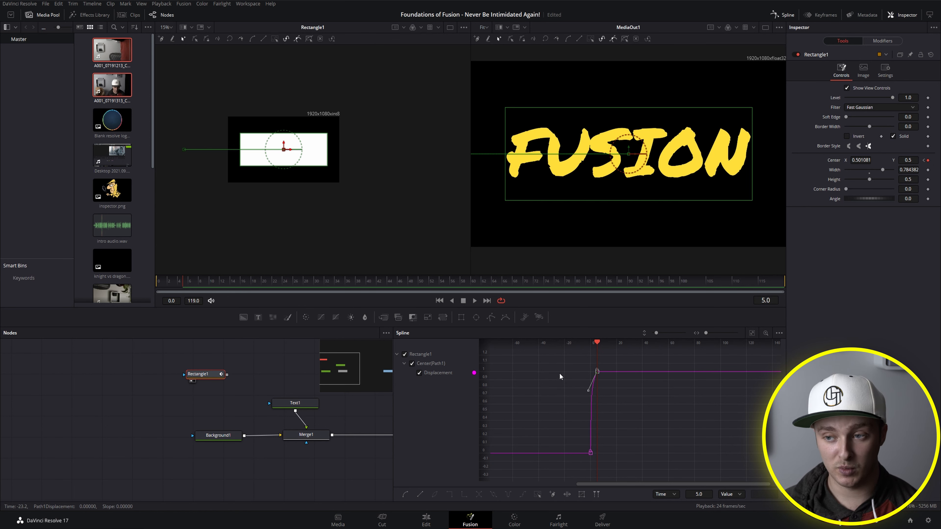
{"action": "mouse_move", "coordinate": [171, 283]}
{"action": "left_mouse_down"}
{"action": "mouse_move", "coordinate": [122, 283]}
{"action": "mouse_move", "coordinate": [183, 281]}
{"action": "left_mouse_up"}
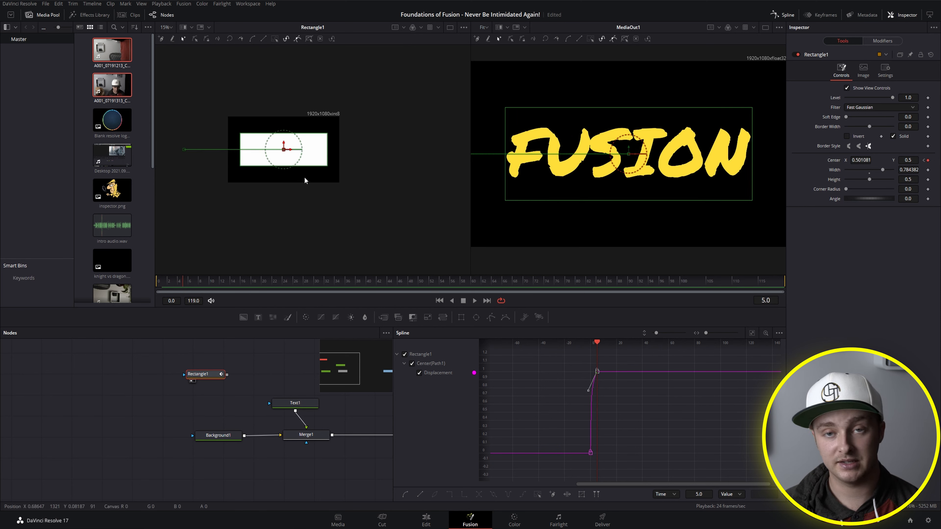
Step: Connect Rectangle1 to Text1's mask input and play the text reveal from frame 0
{"action": "key", "text": "Home"}
{"action": "left_click_drag", "start_coordinate": [227, 375], "coordinate": [288, 406]}
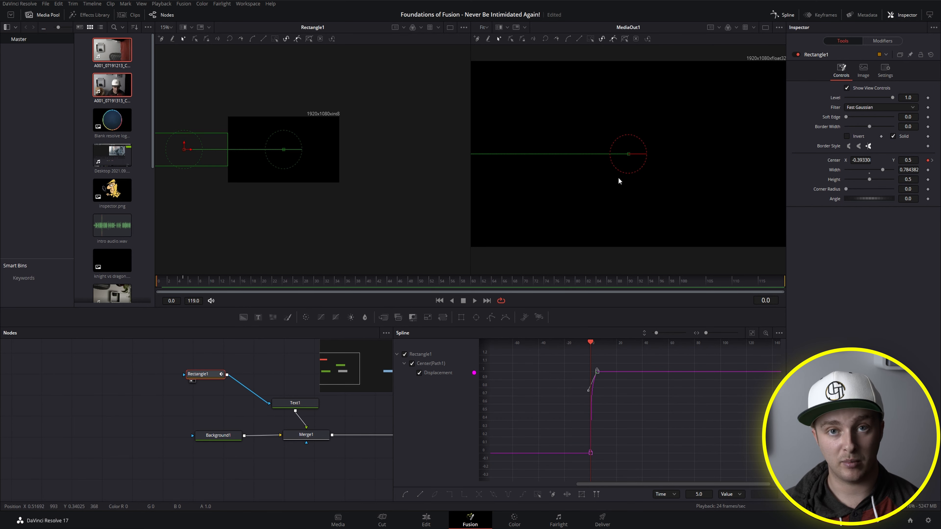
{"action": "key", "text": "space"}
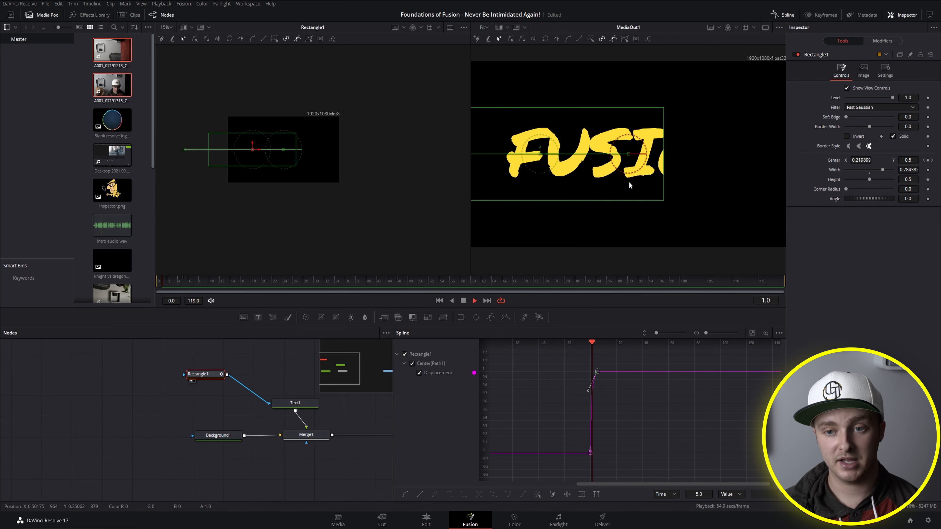
{"action": "key", "text": "space"}
{"action": "left_click", "coordinate": [187, 283]}
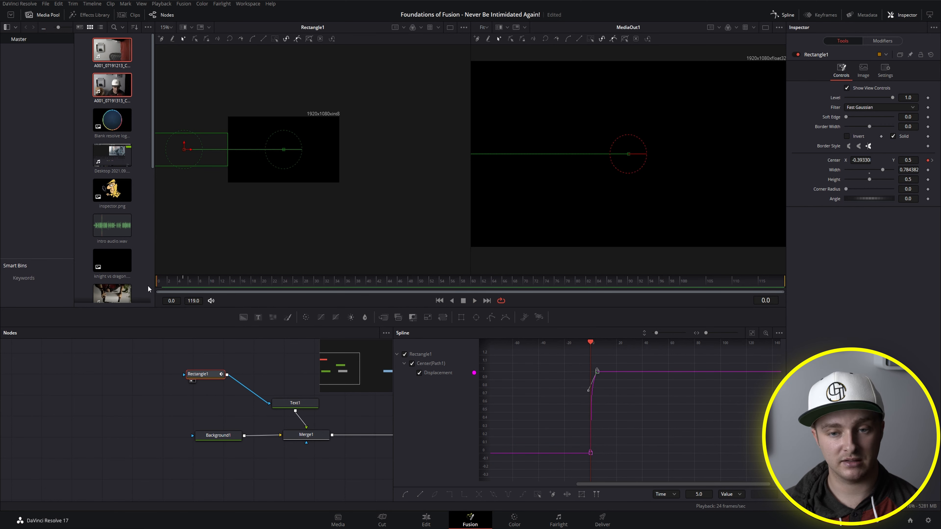
{"action": "left_click_drag", "start_coordinate": [180, 284], "coordinate": [134, 286]}
{"action": "key", "text": "space"}
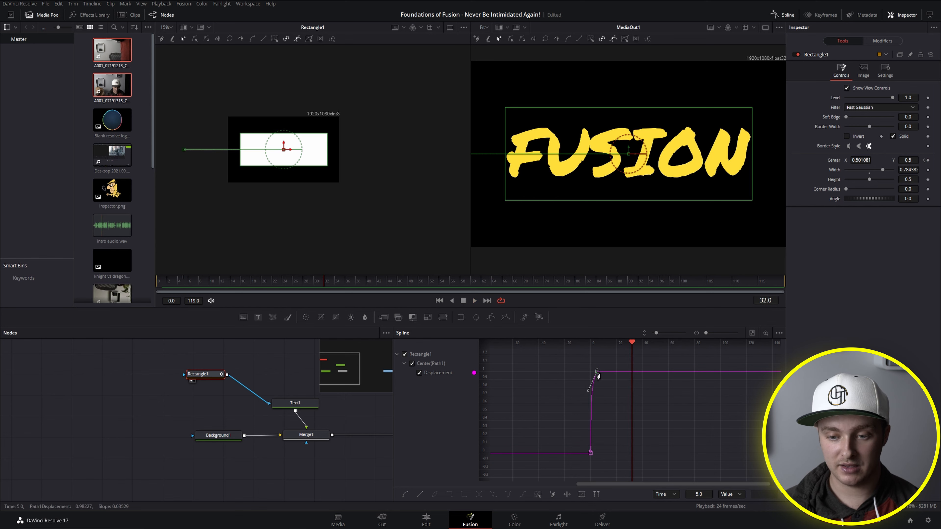
Step: Move the Displacement spline's end keyframe to frame 20, pull its incoming handle down, and preview the reveal from frame 0
{"action": "left_click_drag", "start_coordinate": [592, 397], "coordinate": [588, 396]}
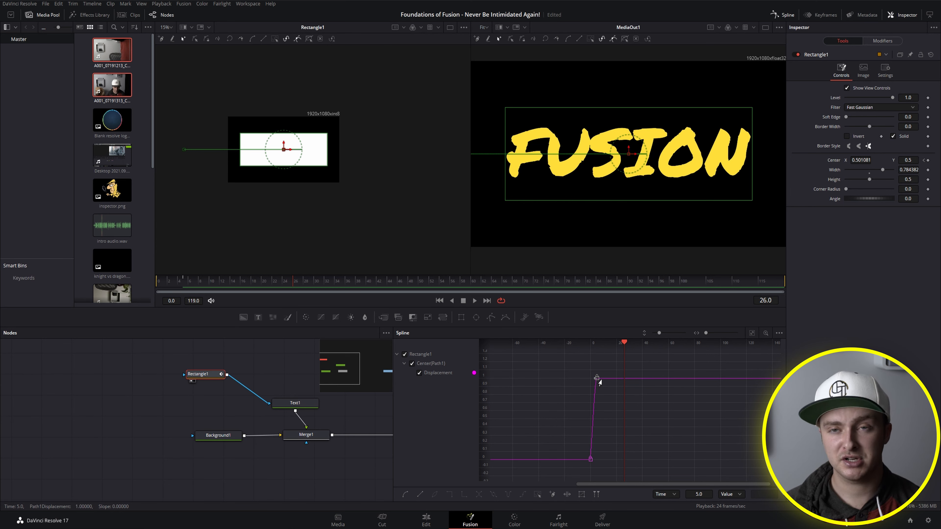
{"action": "left_click_drag", "start_coordinate": [599, 382], "coordinate": [606, 413]}
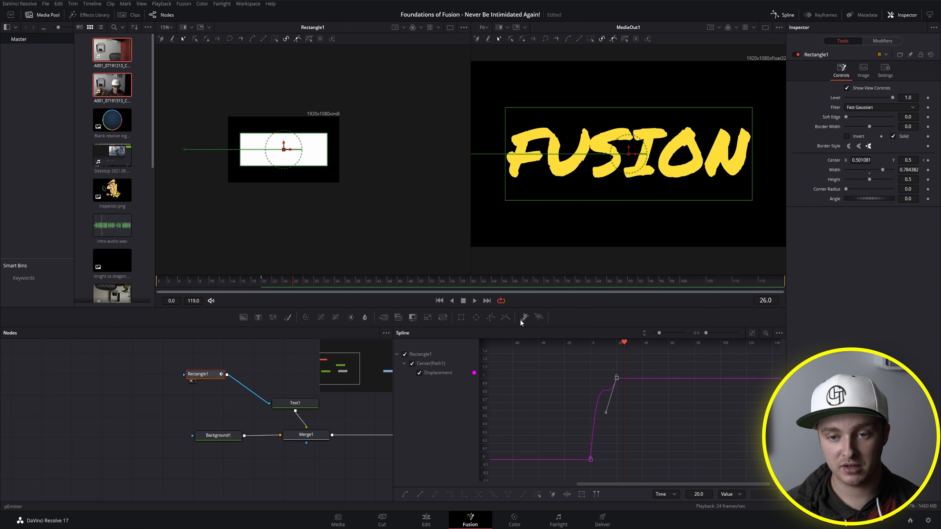
{"action": "left_click_drag", "start_coordinate": [229, 284], "coordinate": [115, 286]}
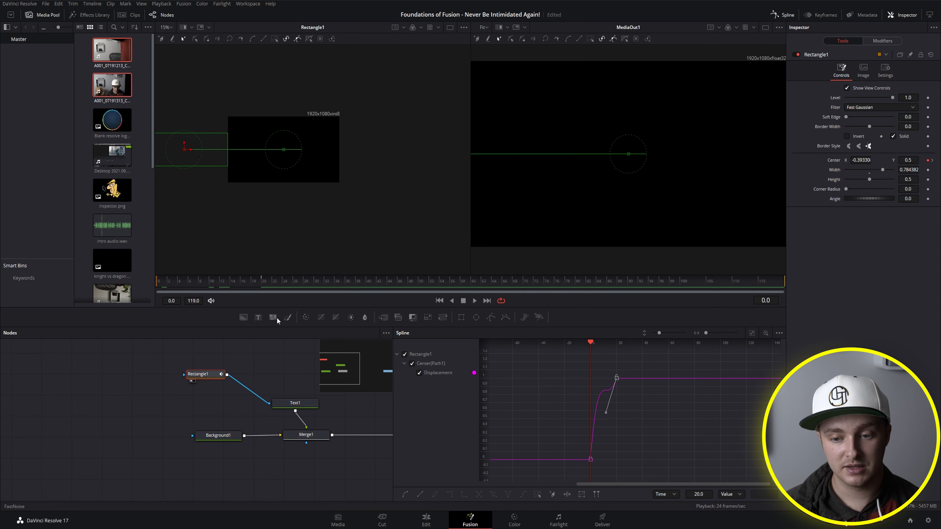
{"action": "key", "text": "space"}
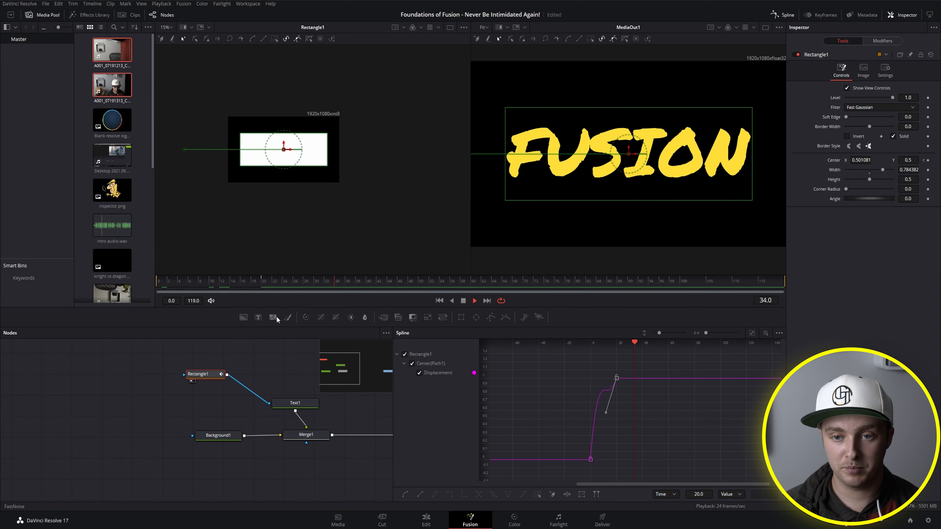
{"action": "key", "text": "space"}
{"action": "left_click_drag", "start_coordinate": [219, 284], "coordinate": [131, 276]}
{"action": "key", "text": "space"}
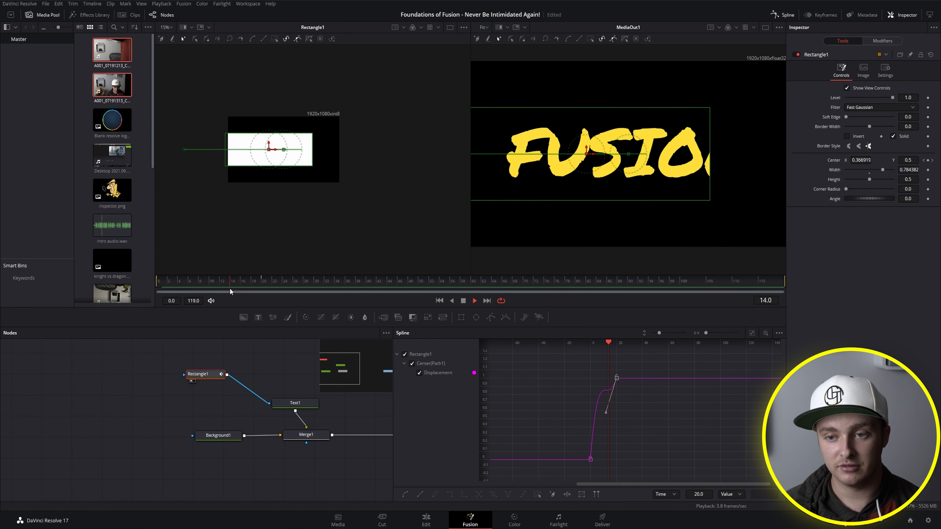
{"action": "key", "text": "space"}
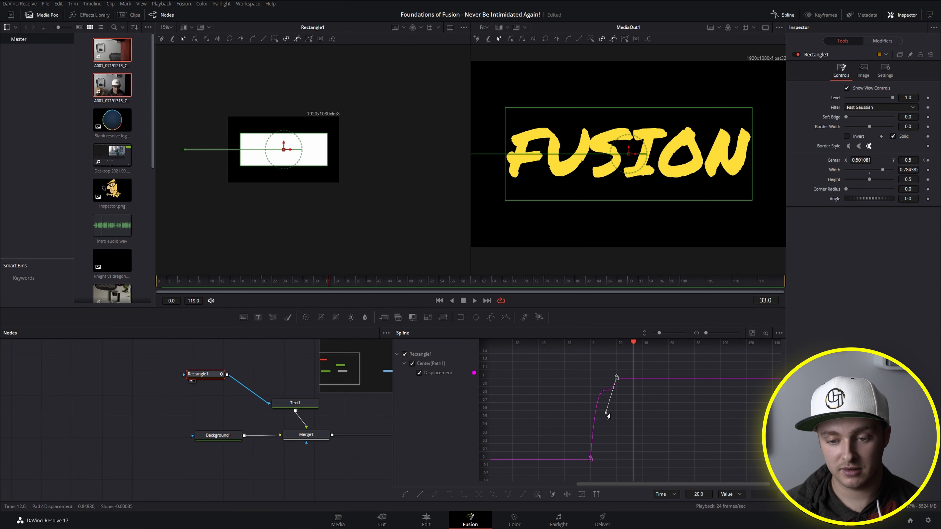
Step: Reshape and preview the Displacement curve with the frame 20 keyframe's incoming handle, and move that keyframe to frame 16
{"action": "left_click_drag", "start_coordinate": [615, 432], "coordinate": [613, 430]}
{"action": "left_click", "coordinate": [617, 378]}
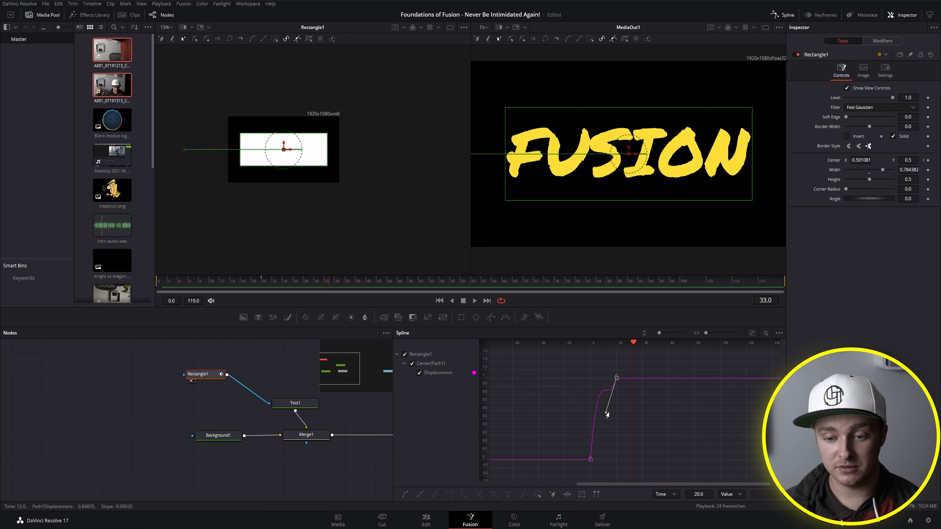
{"action": "mouse_move", "coordinate": [606, 413]}
{"action": "left_mouse_down"}
{"action": "mouse_move", "coordinate": [592, 405]}
{"action": "mouse_move", "coordinate": [603, 429]}
{"action": "mouse_move", "coordinate": [617, 414]}
{"action": "left_mouse_up"}
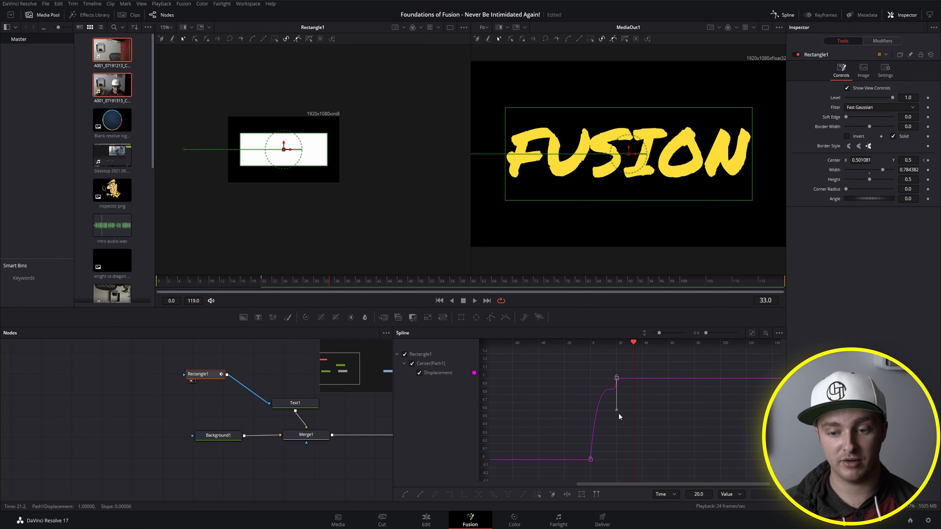
{"action": "left_click_drag", "start_coordinate": [618, 411], "coordinate": [602, 425]}
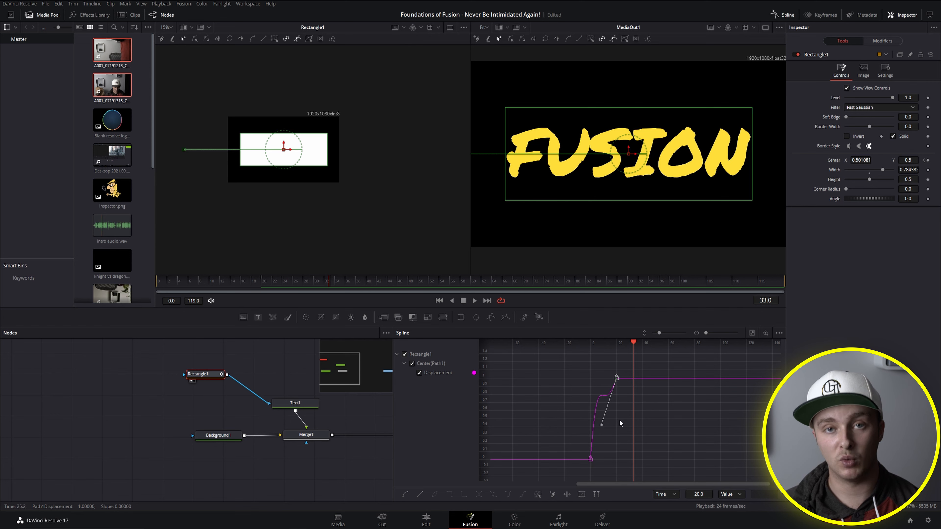
{"action": "left_click_drag", "start_coordinate": [216, 283], "coordinate": [126, 277]}
{"action": "key", "text": "space"}
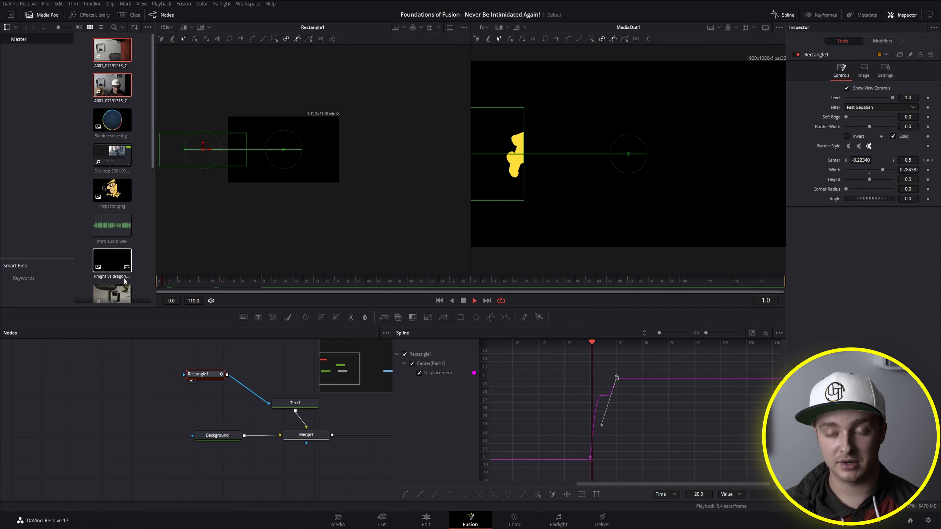
{"action": "key", "text": "space"}
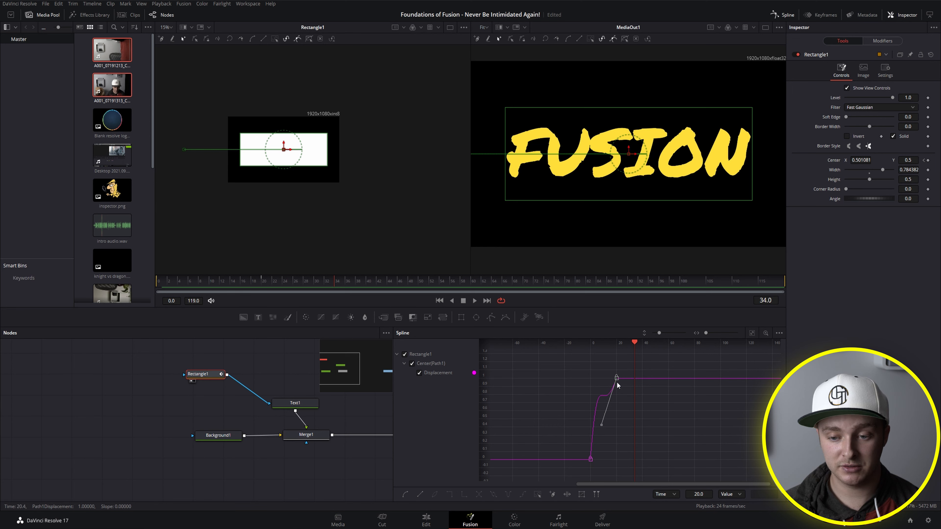
{"action": "mouse_move", "coordinate": [616, 377]}
{"action": "left_mouse_down"}
{"action": "mouse_move", "coordinate": [599, 378]}
{"action": "mouse_move", "coordinate": [657, 381]}
{"action": "mouse_move", "coordinate": [607, 384]}
{"action": "left_mouse_up"}
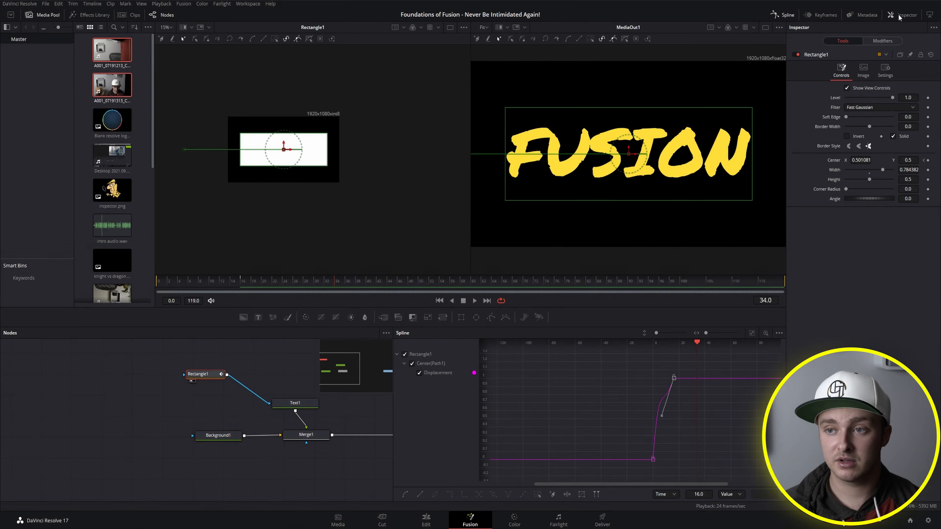
Step: Toggle the Inspector off and back on, hide the Spline editor, and move the Rectangle1 node closer to Text1
{"action": "left_click", "coordinate": [904, 15]}
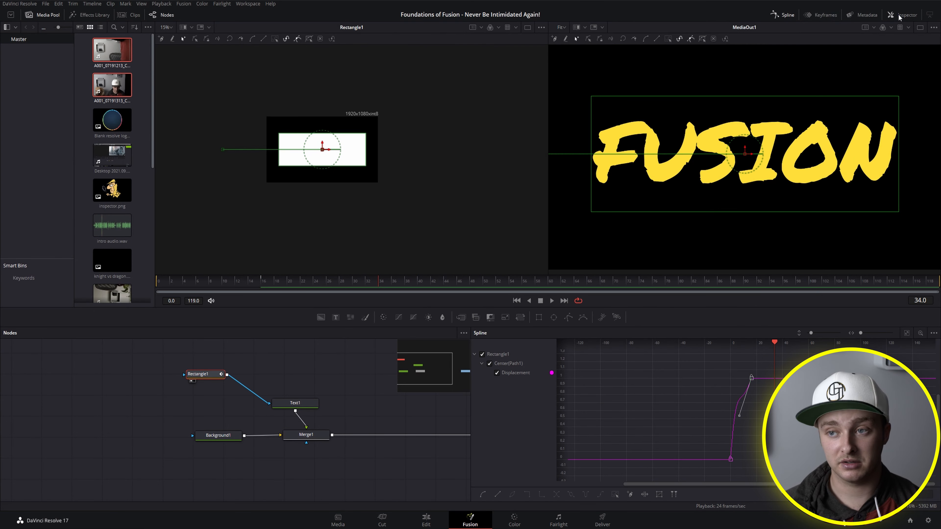
{"action": "left_click", "coordinate": [903, 15]}
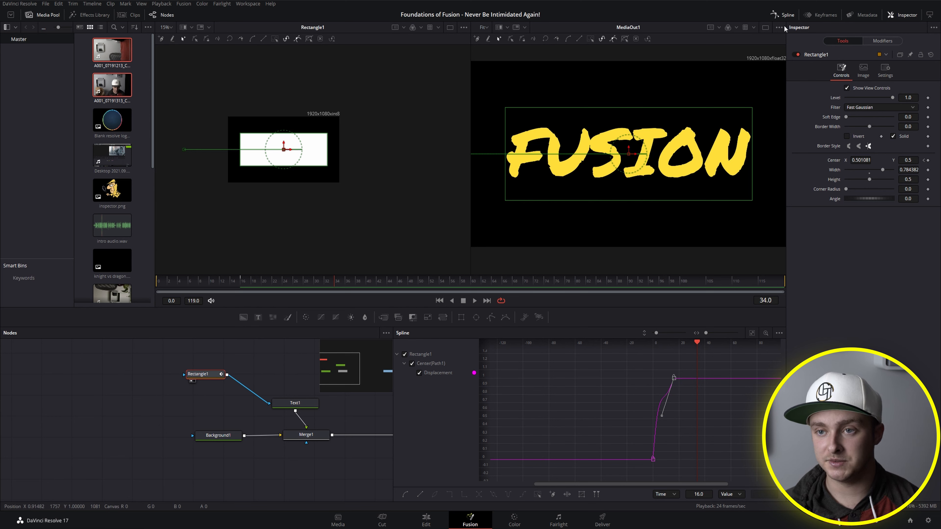
{"action": "left_click", "coordinate": [783, 15]}
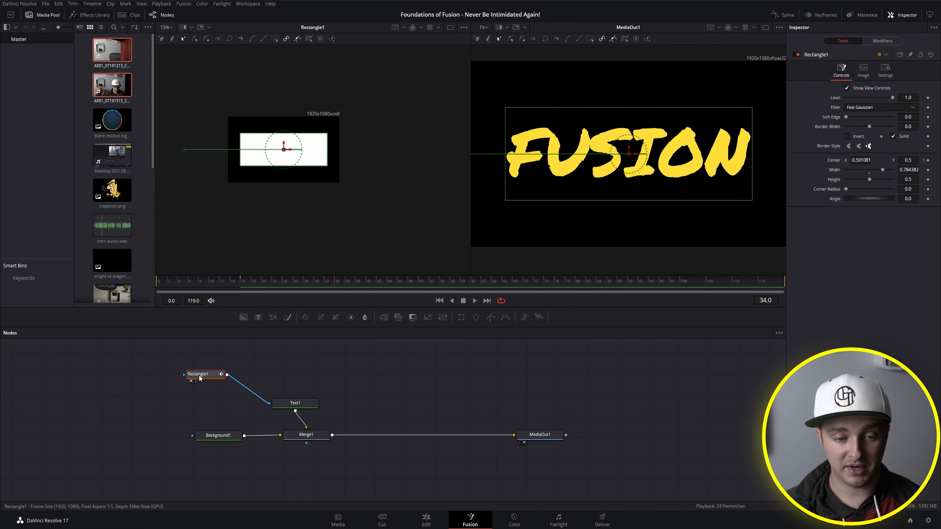
{"action": "mouse_move", "coordinate": [199, 377]}
{"action": "left_mouse_down"}
{"action": "mouse_move", "coordinate": [199, 358]}
{"action": "mouse_move", "coordinate": [202, 371]}
{"action": "left_mouse_up"}
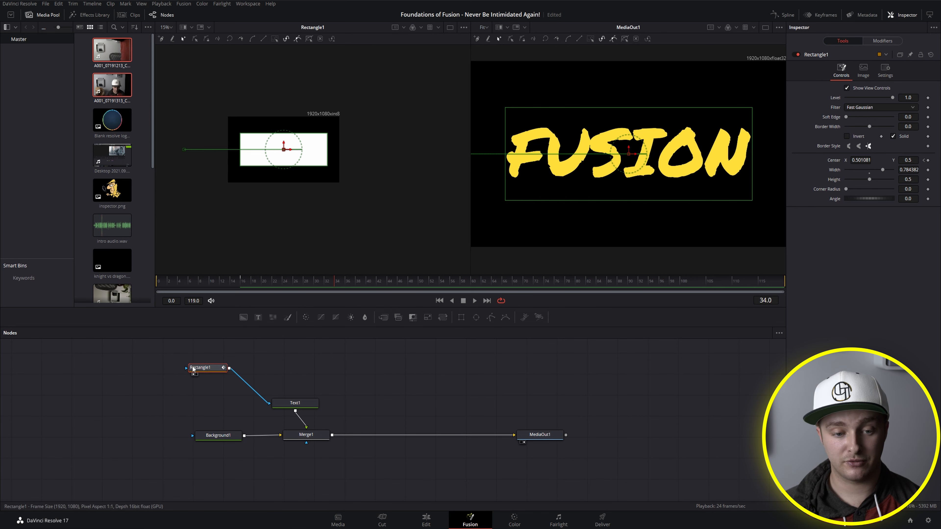
{"action": "mouse_move", "coordinate": [195, 370]}
{"action": "left_mouse_down"}
{"action": "mouse_move", "coordinate": [240, 366]}
{"action": "mouse_move", "coordinate": [213, 376]}
{"action": "left_mouse_up"}
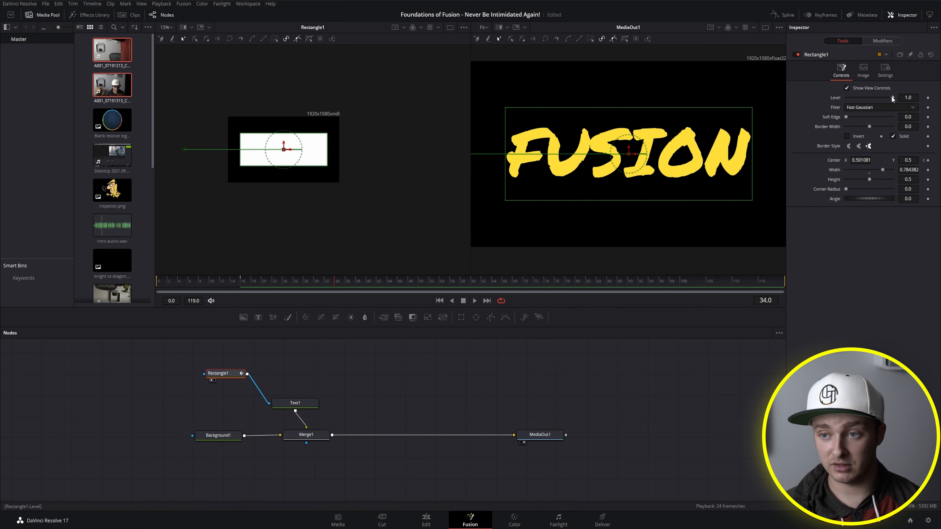
Step: Animate Rectangle1's Level from 1.0 at frame 34 to 0.0 at frame 46, and play the fade-out
{"action": "mouse_move", "coordinate": [887, 96]}
{"action": "left_mouse_down"}
{"action": "mouse_move", "coordinate": [861, 98]}
{"action": "mouse_move", "coordinate": [903, 99]}
{"action": "left_mouse_up"}
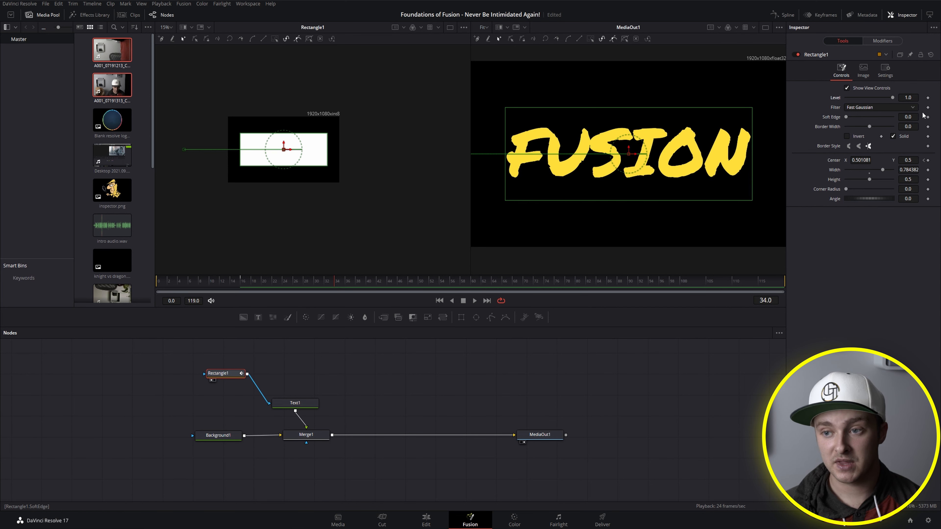
{"action": "left_click", "coordinate": [928, 98]}
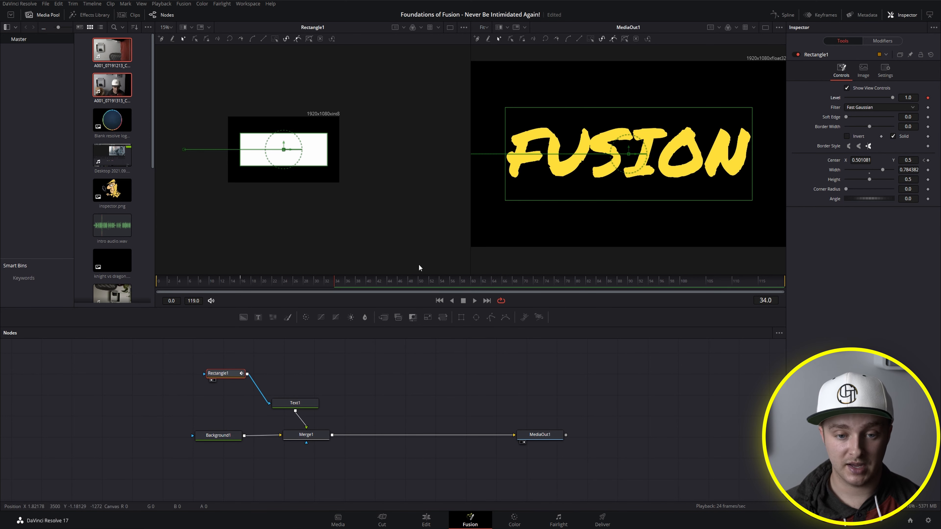
{"action": "left_click", "coordinate": [383, 281]}
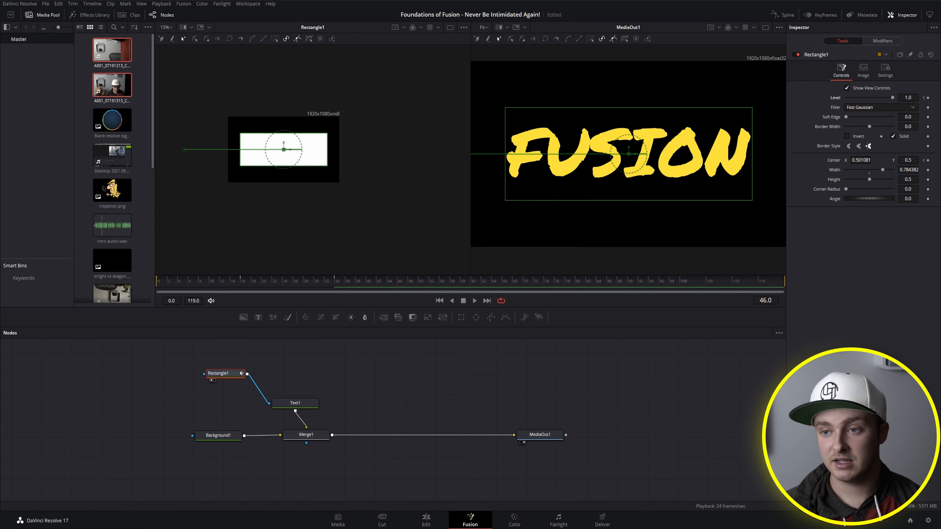
{"action": "left_click_drag", "start_coordinate": [892, 97], "coordinate": [828, 97]}
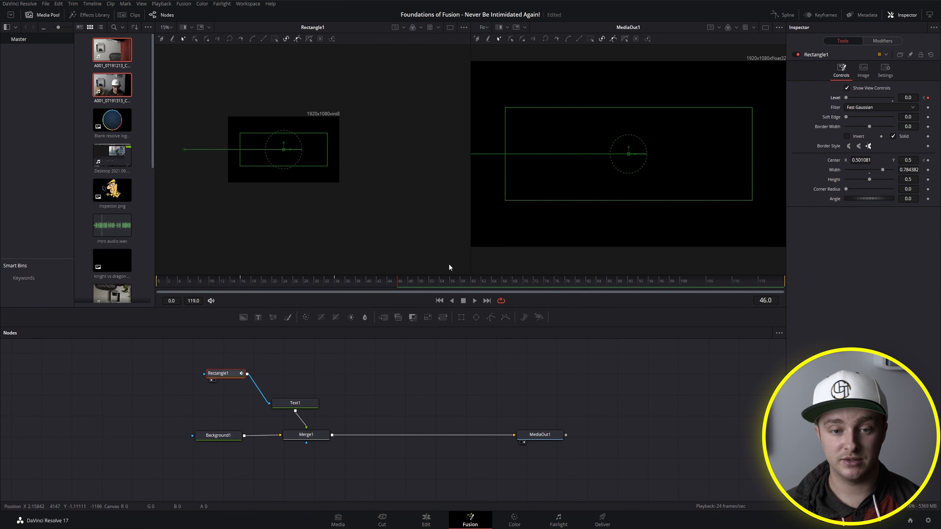
{"action": "left_click", "coordinate": [328, 281]}
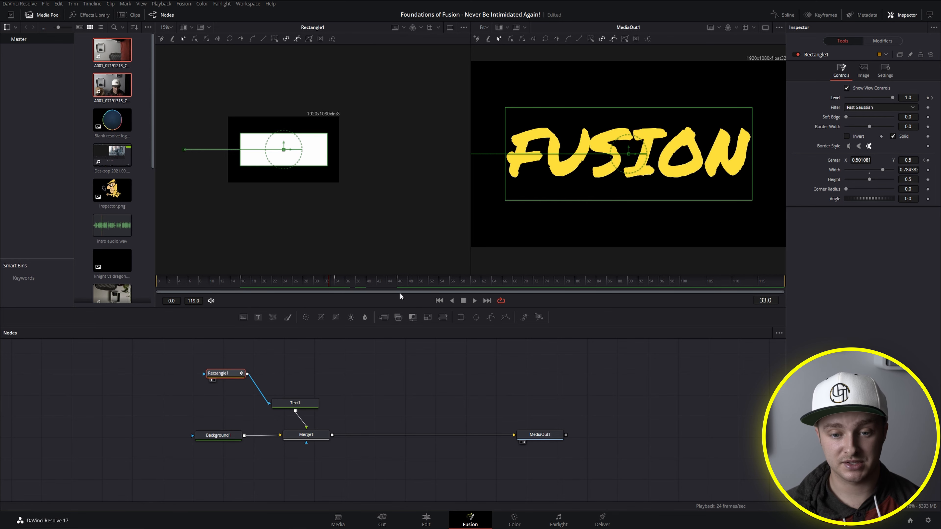
{"action": "left_click", "coordinate": [475, 301]}
{"action": "left_click", "coordinate": [463, 301]}
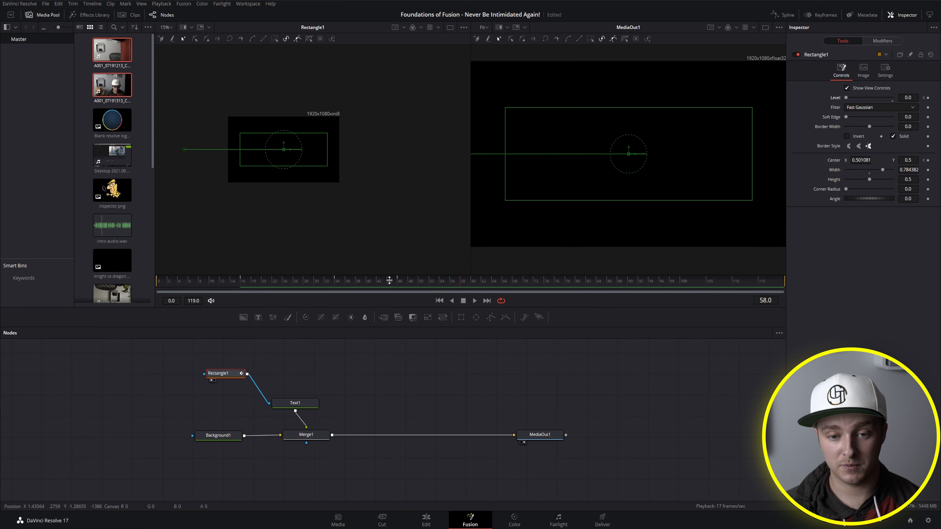
Step: Remove Rectangle1's Level keyframes at frames 46 and 34
{"action": "left_click_drag", "start_coordinate": [343, 283], "coordinate": [336, 283]}
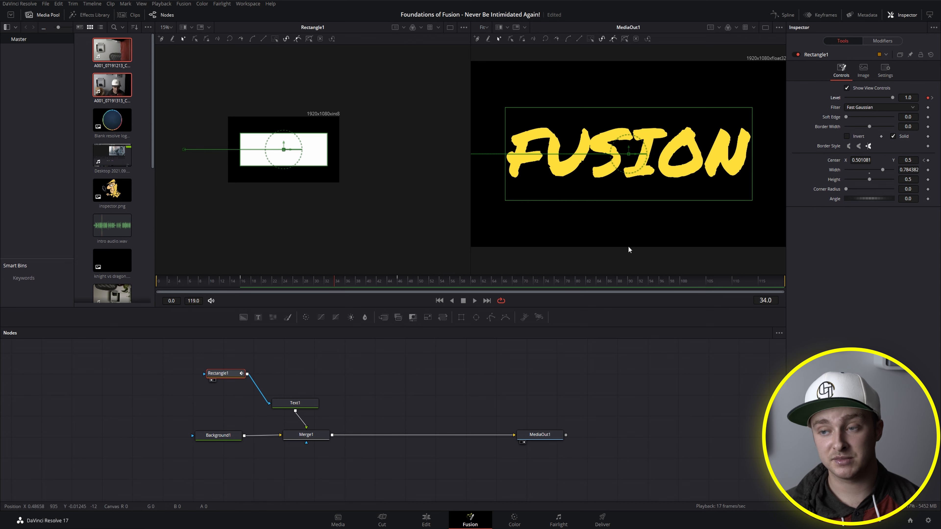
{"action": "left_click", "coordinate": [933, 98]}
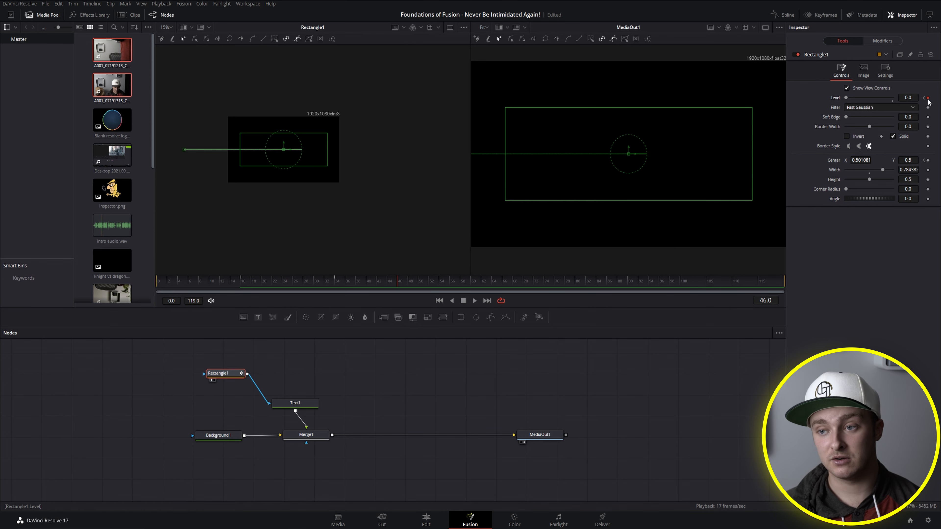
{"action": "left_click", "coordinate": [927, 98]}
{"action": "left_click", "coordinate": [923, 98]}
{"action": "left_click", "coordinate": [928, 98]}
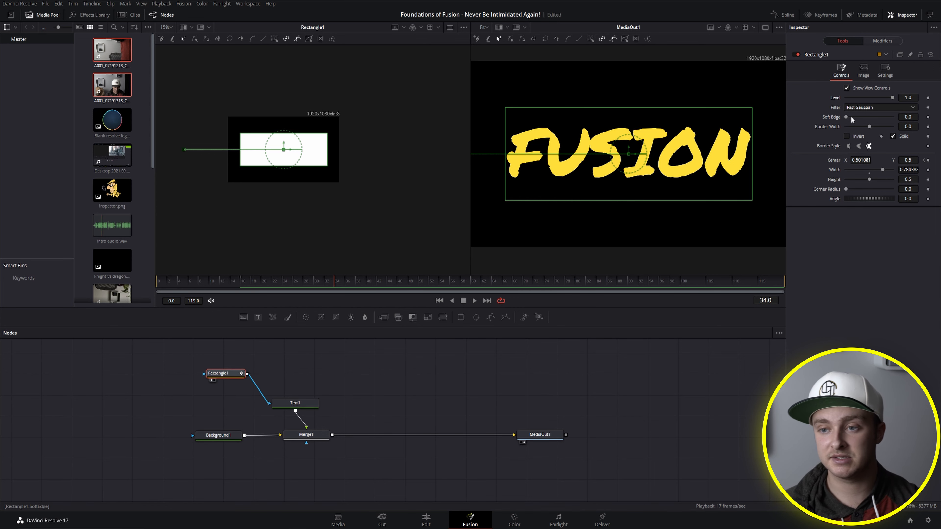
Step: Try and reset Rectangle1's Border Width, and set its Center X to about 0.531, Height to 0.701 and Corner Radius to 0.425
{"action": "mouse_move", "coordinate": [869, 126]}
{"action": "left_mouse_down"}
{"action": "mouse_move", "coordinate": [884, 123]}
{"action": "mouse_move", "coordinate": [857, 132]}
{"action": "mouse_move", "coordinate": [865, 133]}
{"action": "left_mouse_up"}
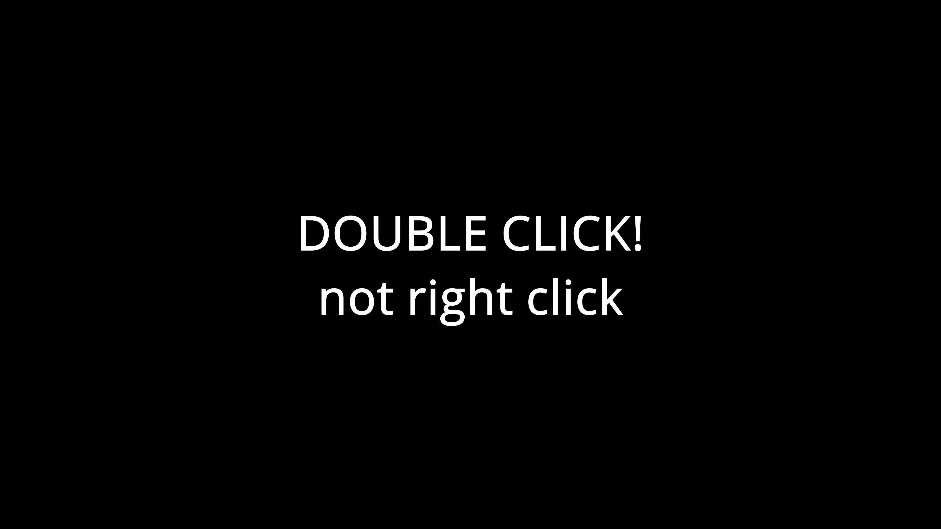
{"action": "double_click", "coordinate": [880, 126]}
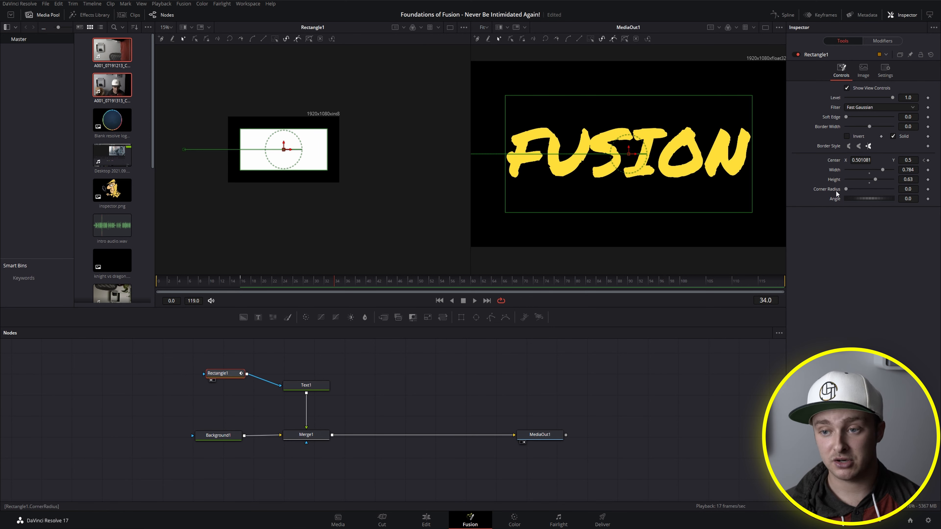
{"action": "left_click_drag", "start_coordinate": [861, 160], "coordinate": [865, 189]}
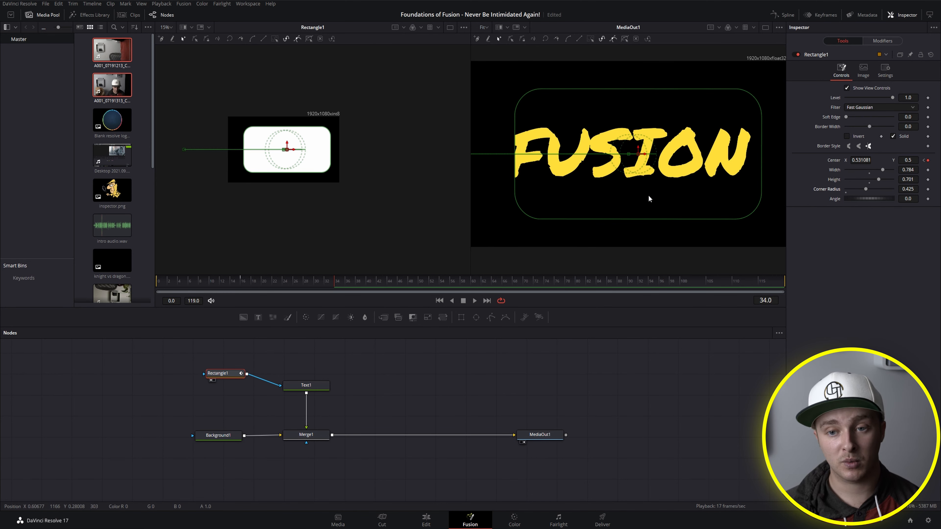
Step: Show the Text1 node's settings and highlight its FUSION text
{"action": "left_click", "coordinate": [310, 387]}
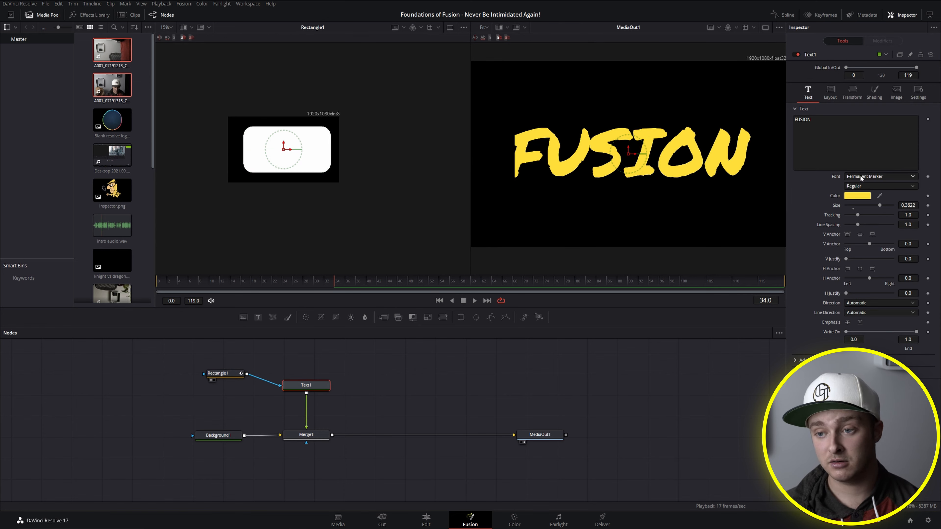
{"action": "left_click", "coordinate": [808, 133]}
{"action": "left_click_drag", "start_coordinate": [835, 132], "coordinate": [773, 117]}
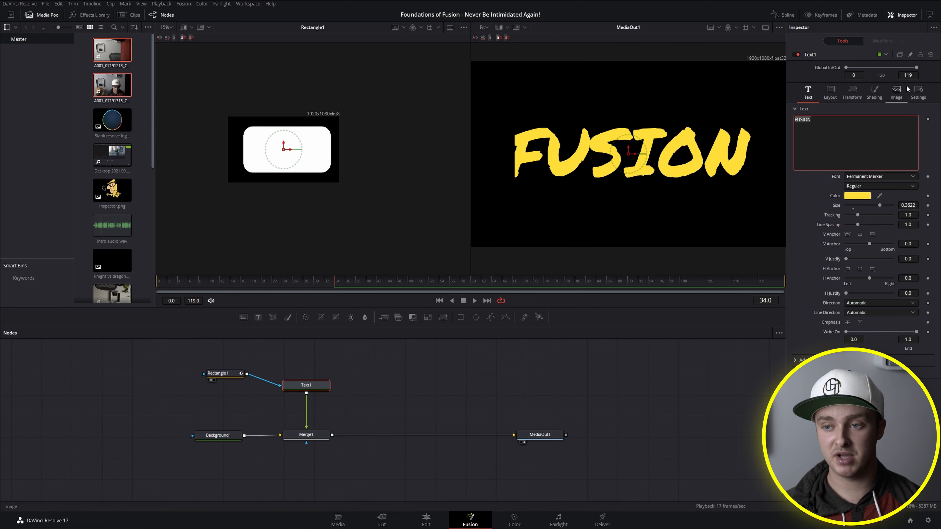
Step: Shift Text1's layout center to the left, reduce its layout size, and set the character spacing to 1.134
{"action": "left_click", "coordinate": [830, 91]}
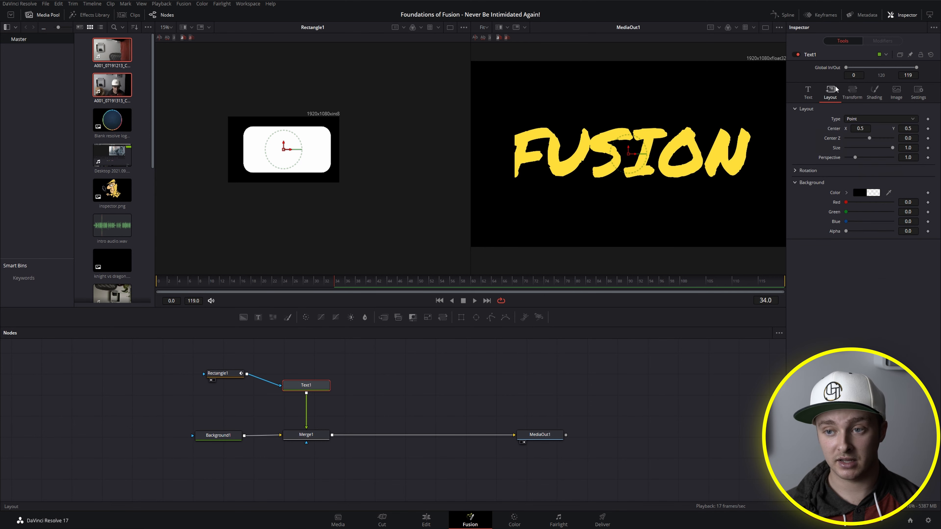
{"action": "mouse_move", "coordinate": [869, 133]}
{"action": "left_mouse_down"}
{"action": "mouse_move", "coordinate": [857, 142]}
{"action": "mouse_move", "coordinate": [879, 146]}
{"action": "mouse_move", "coordinate": [860, 147]}
{"action": "mouse_move", "coordinate": [858, 133]}
{"action": "left_mouse_up"}
{"action": "left_click", "coordinate": [855, 94]}
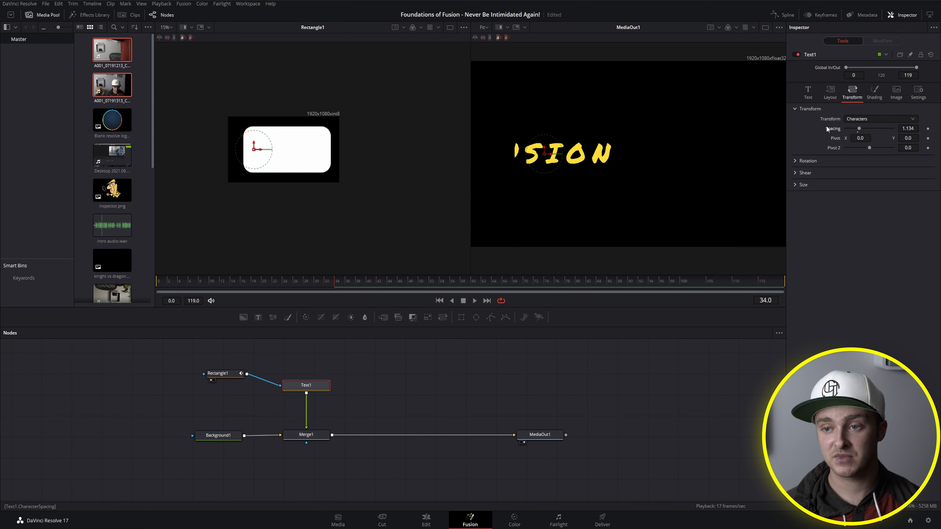
{"action": "left_click", "coordinate": [808, 94]}
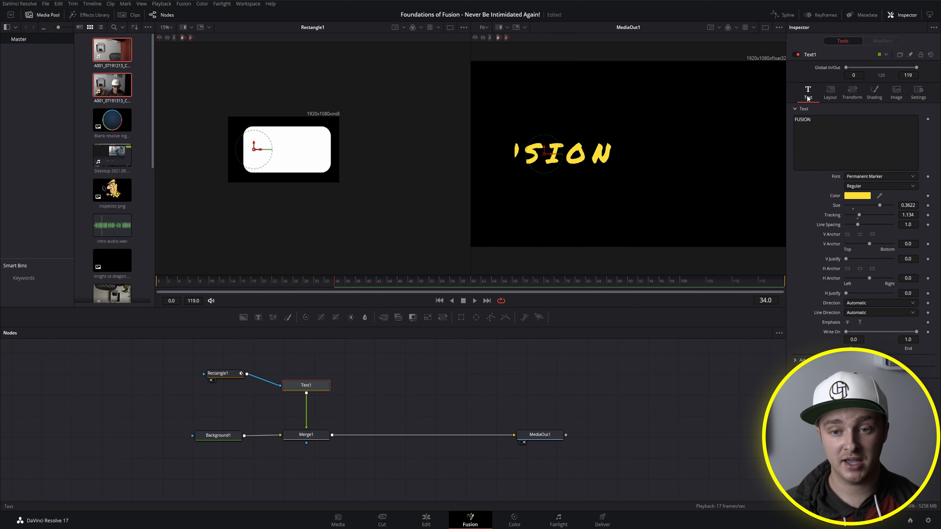